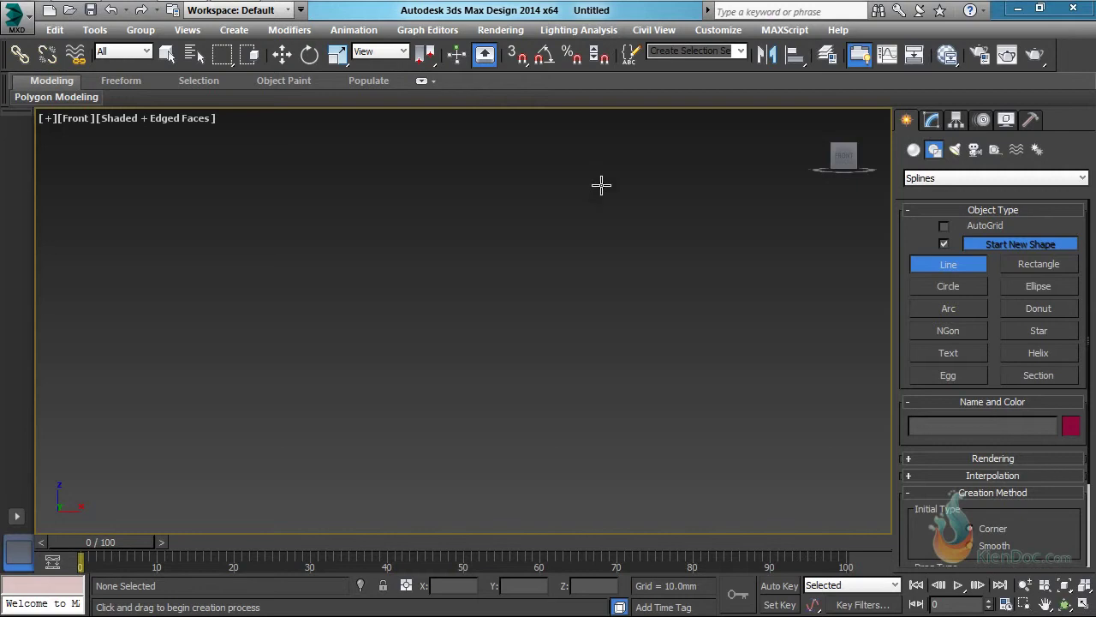
# Draw an open half-profile of a stemmed glass with six straight-line points, running from the rim down to the base centre
pyautogui.click(610, 147)
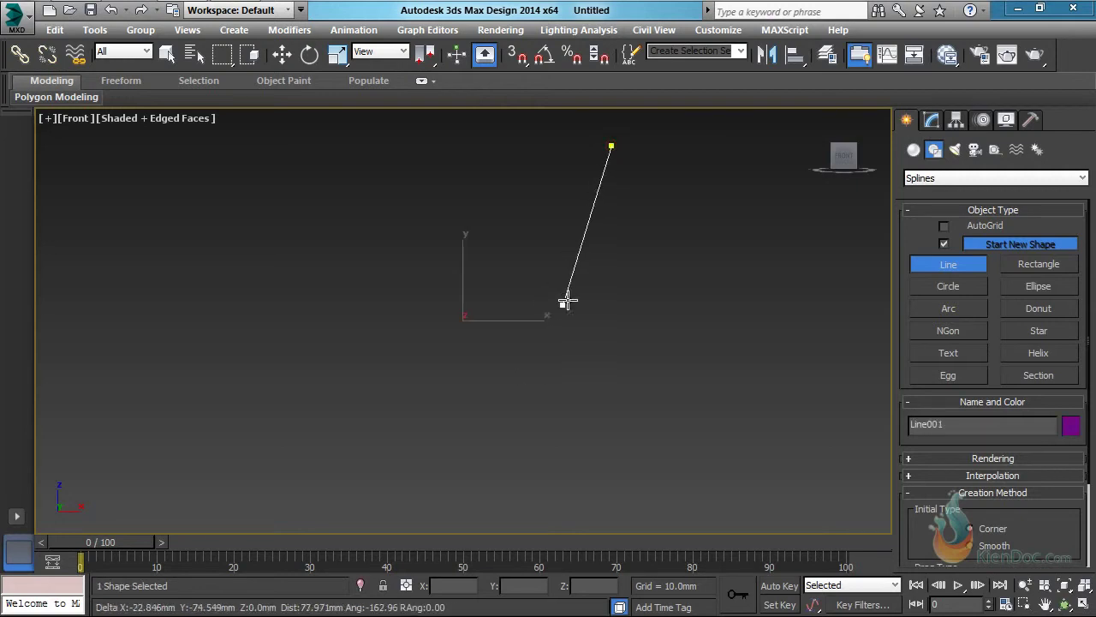
pyautogui.click(575, 288)
pyautogui.click(487, 318)
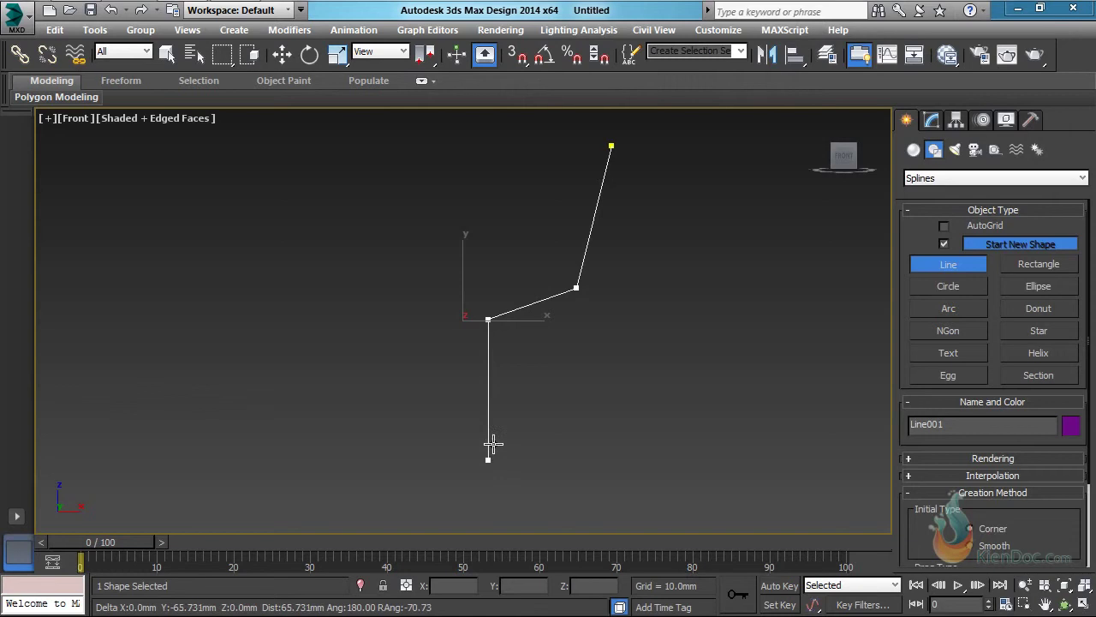
pyautogui.click(490, 455)
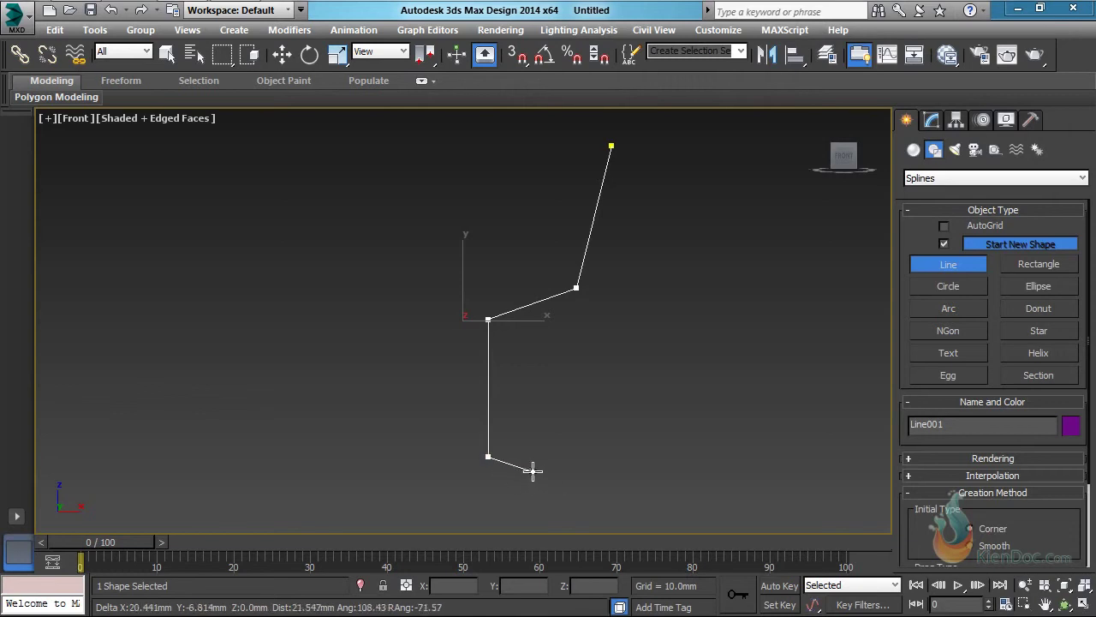
pyautogui.click(536, 469)
pyautogui.click(485, 472)
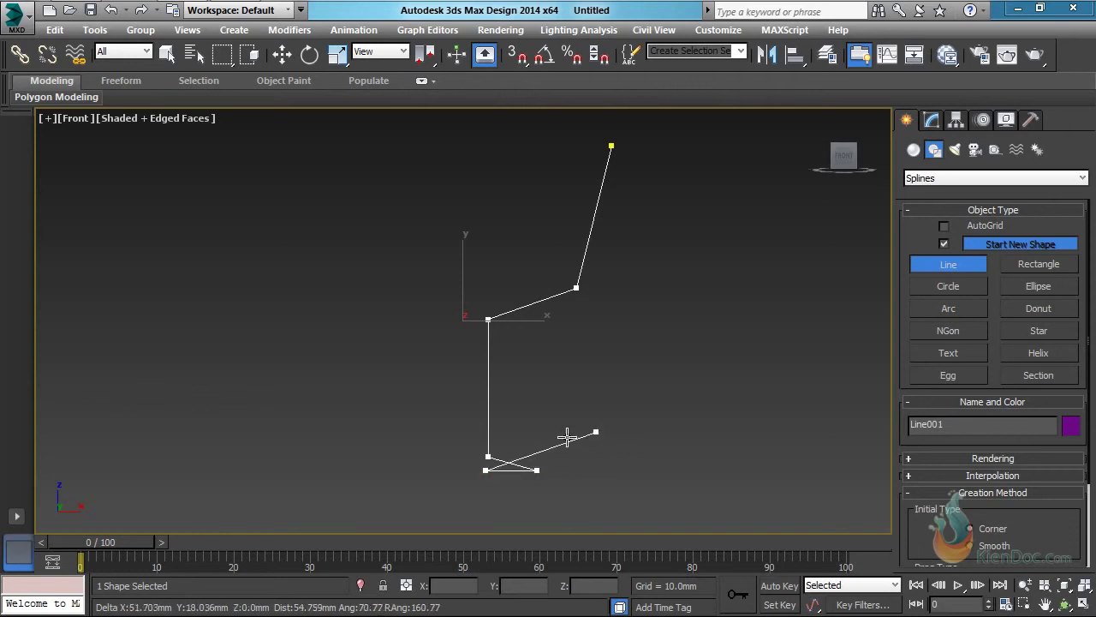
pyautogui.rightClick(597, 388)
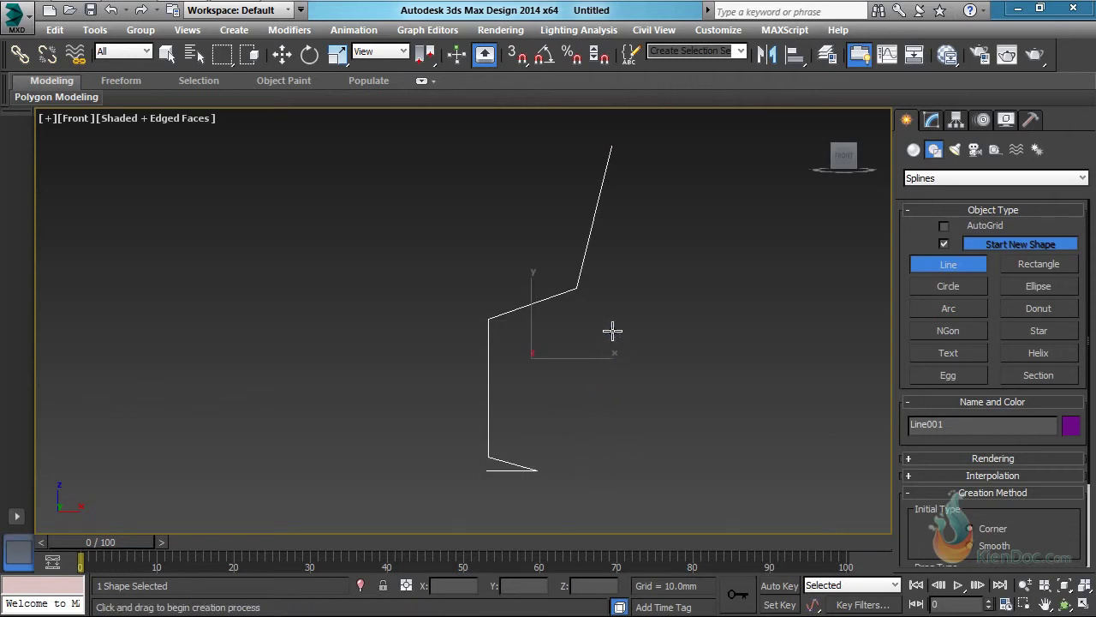
# Move the profile's bowl corner vertex and the outer vertex of the base inward along X
pyautogui.press('1')
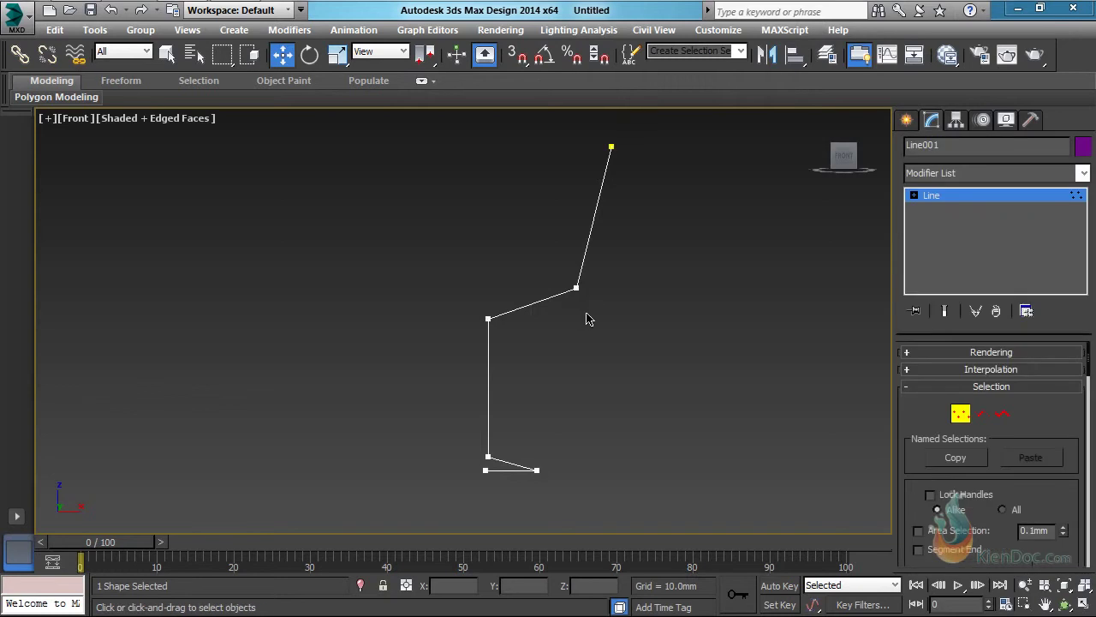
pyautogui.scroll(-2, 597, 288)
pyautogui.moveTo(599, 270); pyautogui.dragTo(597, 282, button='middle')
pyautogui.moveTo(610, 211); pyautogui.dragTo(638, 158)
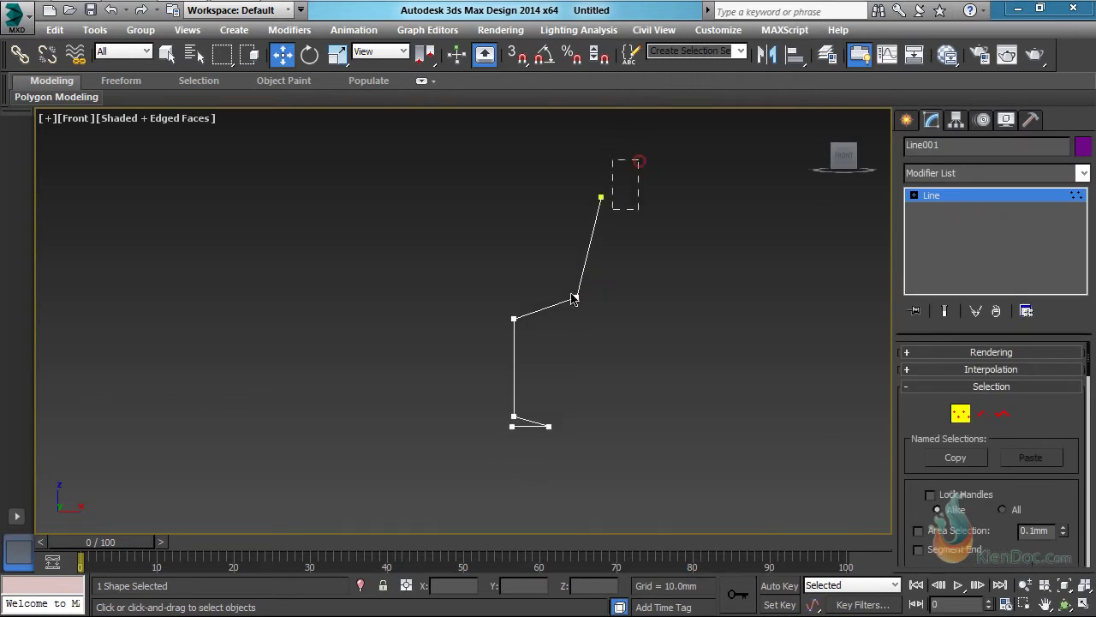
pyautogui.moveTo(660, 198); pyautogui.dragTo(622, 197)
pyautogui.moveTo(580, 394); pyautogui.dragTo(588, 360, button='middle')
pyautogui.click(562, 395)
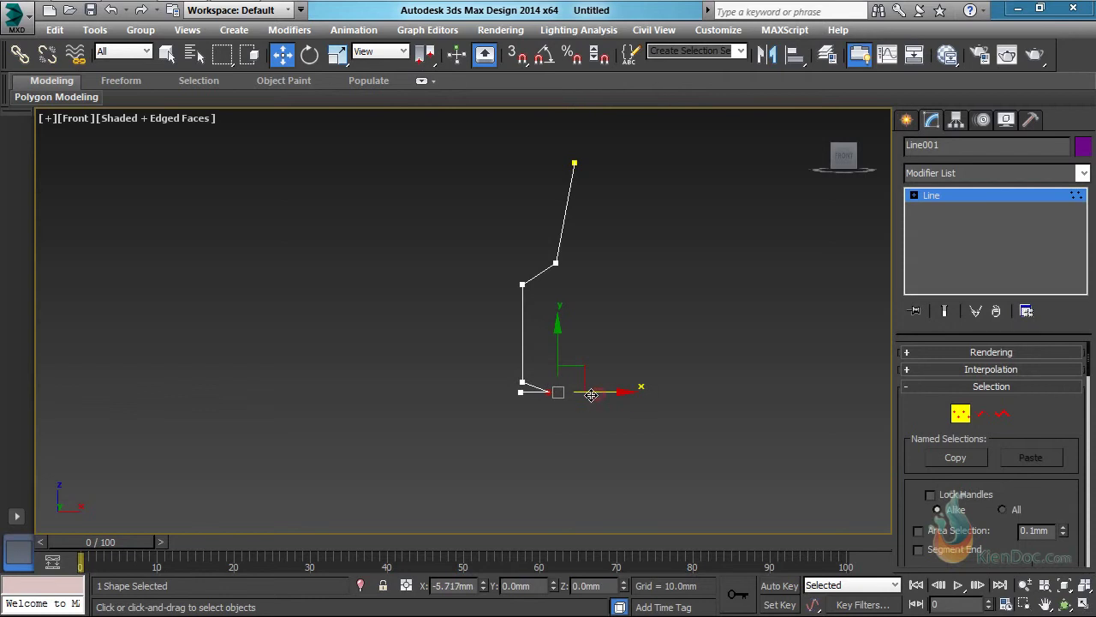
# Fillet the bowl corner vertex with a large curve and the vertex at the top of the stem with a small one
pyautogui.moveTo(558, 306); pyautogui.dragTo(532, 327, button='middle')
pyautogui.scroll(2, 529, 320)
pyautogui.moveTo(558, 264); pyautogui.dragTo(491, 356)
pyautogui.scroll(-5, 909, 411)
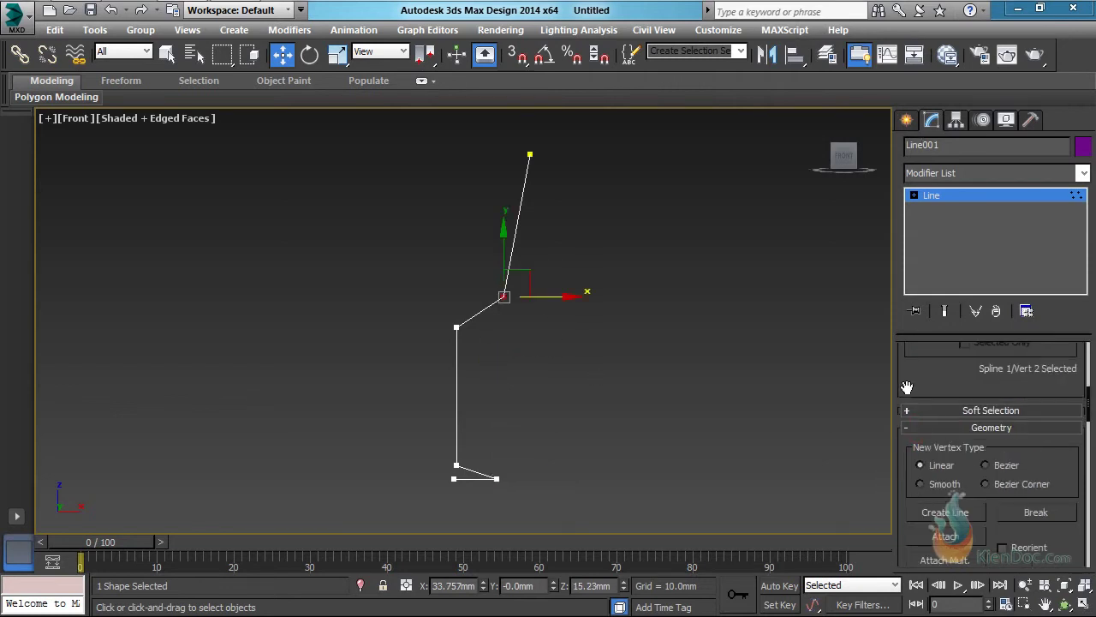
pyautogui.scroll(-5, 907, 388)
pyautogui.scroll(-5, 904, 479)
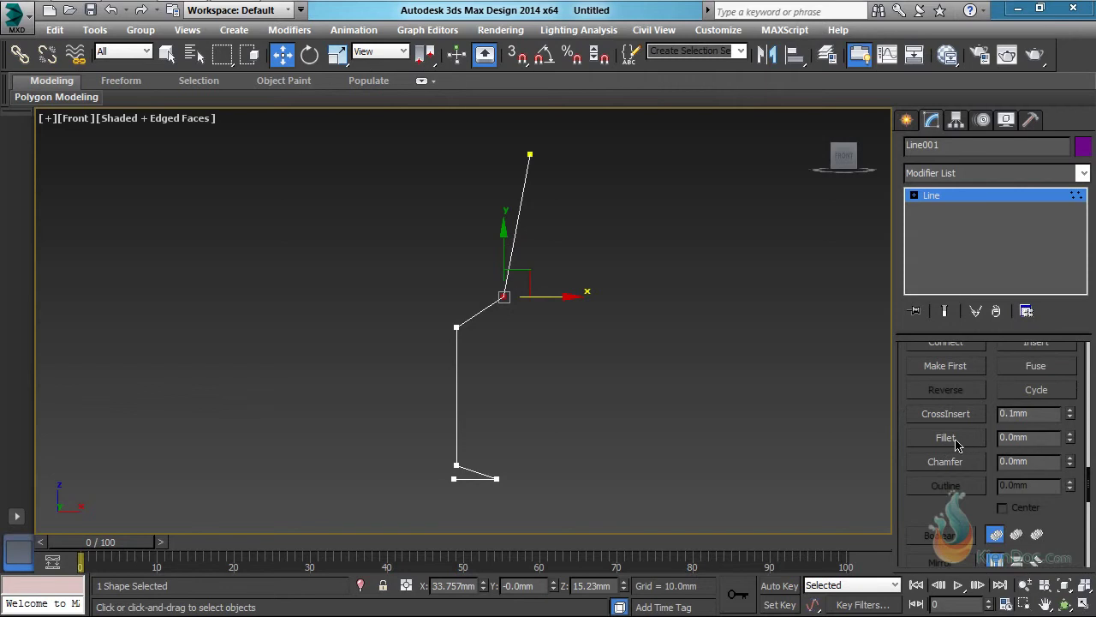
pyautogui.click(946, 437)
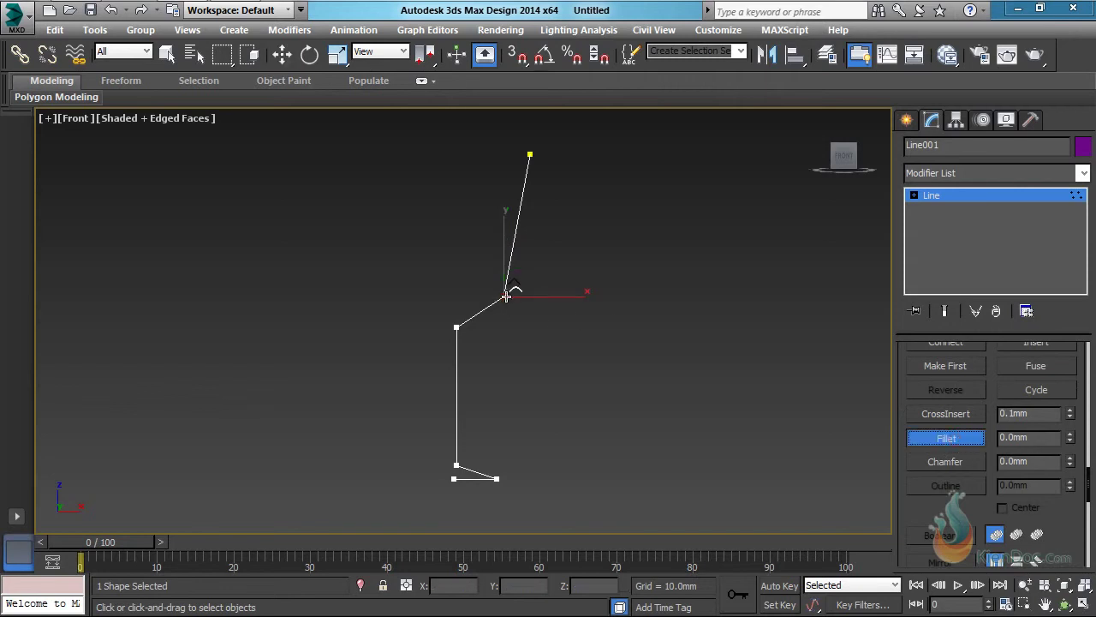
pyautogui.moveTo(507, 297); pyautogui.dragTo(519, 269)
pyautogui.moveTo(450, 320); pyautogui.dragTo(514, 314)
# Apply a small fillet to the outer tip vertex of the glass base
pyautogui.scroll(5, 460, 326)
pyautogui.scroll(-5, 531, 414)
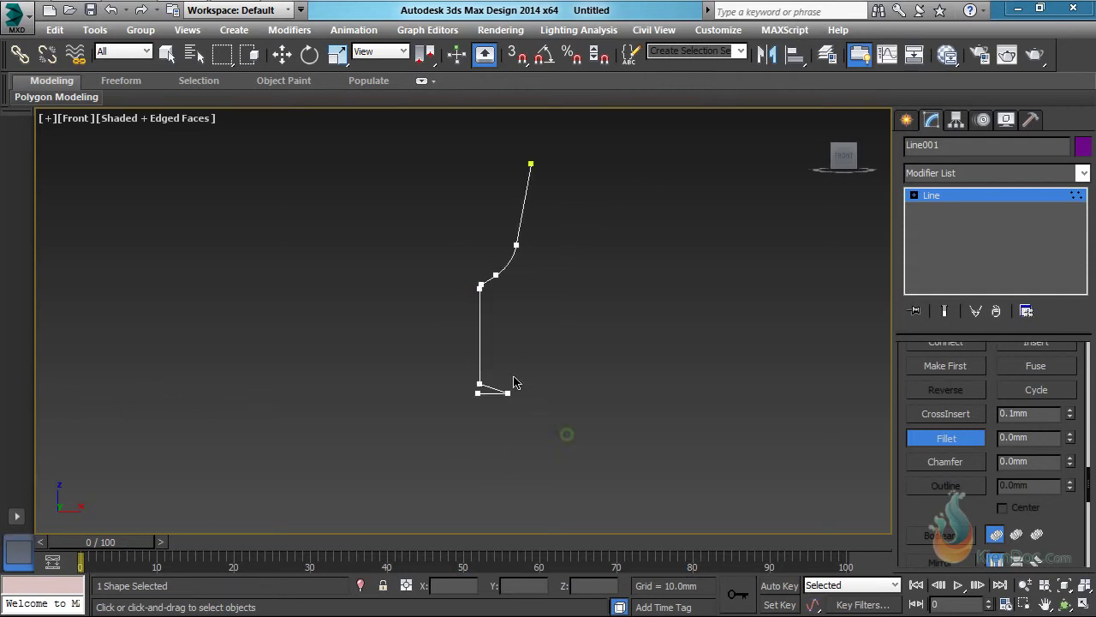
pyautogui.scroll(10, 514, 385)
pyautogui.moveTo(567, 375); pyautogui.dragTo(500, 438)
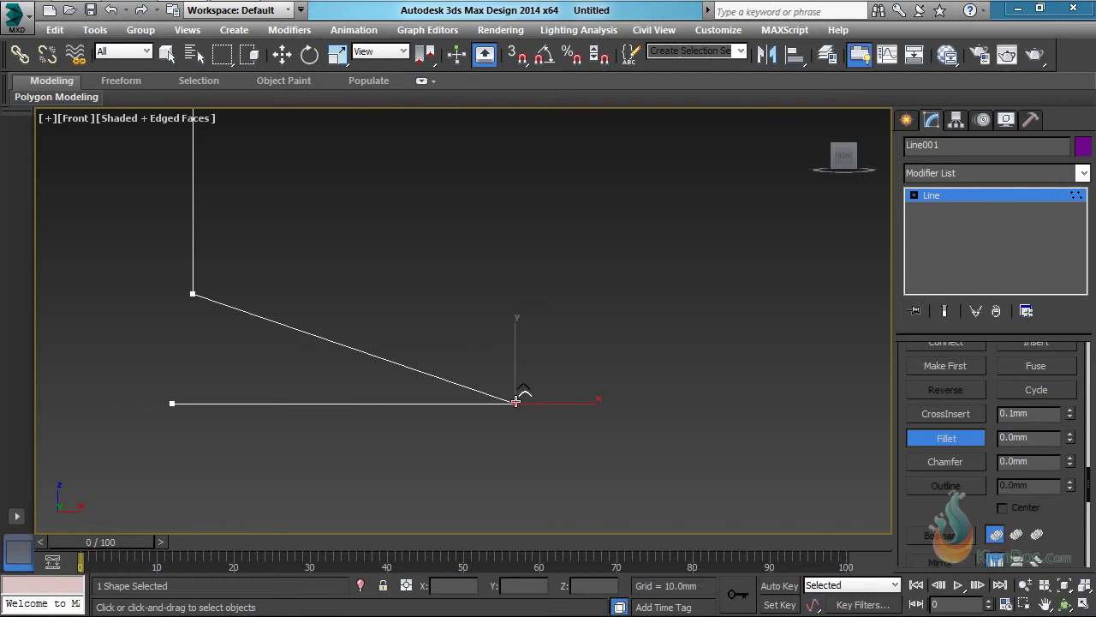
pyautogui.moveTo(521, 399); pyautogui.dragTo(519, 367)
# Move the rim vertex slightly inward along X and upward along Y to make the bowl taller, and finish vertex editing
pyautogui.scroll(-6, 521, 372)
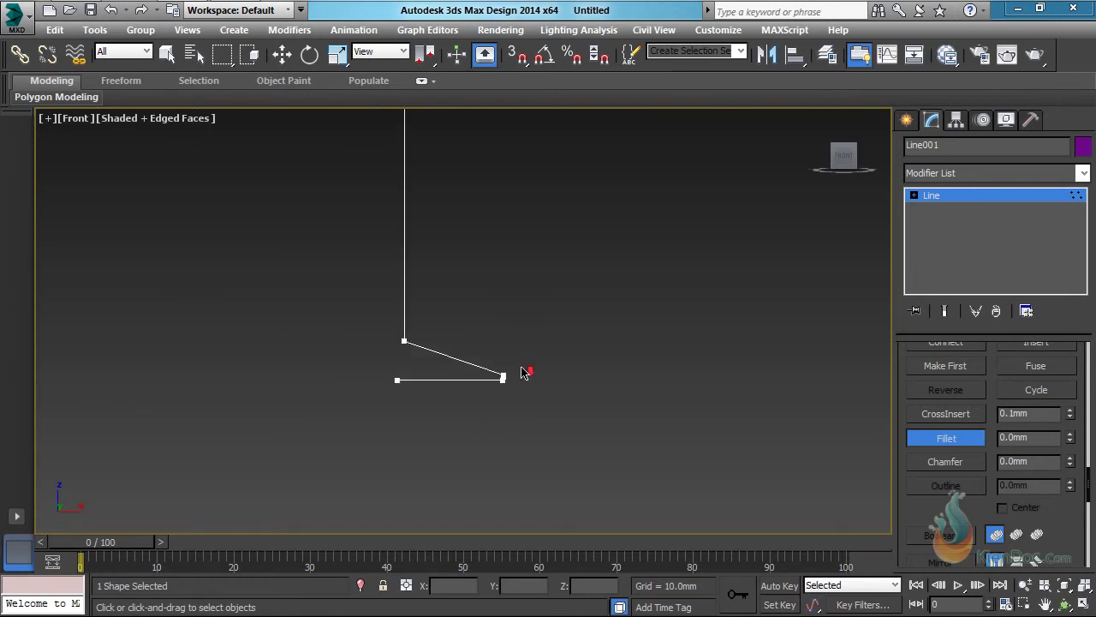
pyautogui.moveTo(525, 245); pyautogui.dragTo(528, 352, button='middle')
pyautogui.scroll(-2, 529, 309)
pyautogui.moveTo(605, 179); pyautogui.dragTo(523, 243)
pyautogui.press('w')
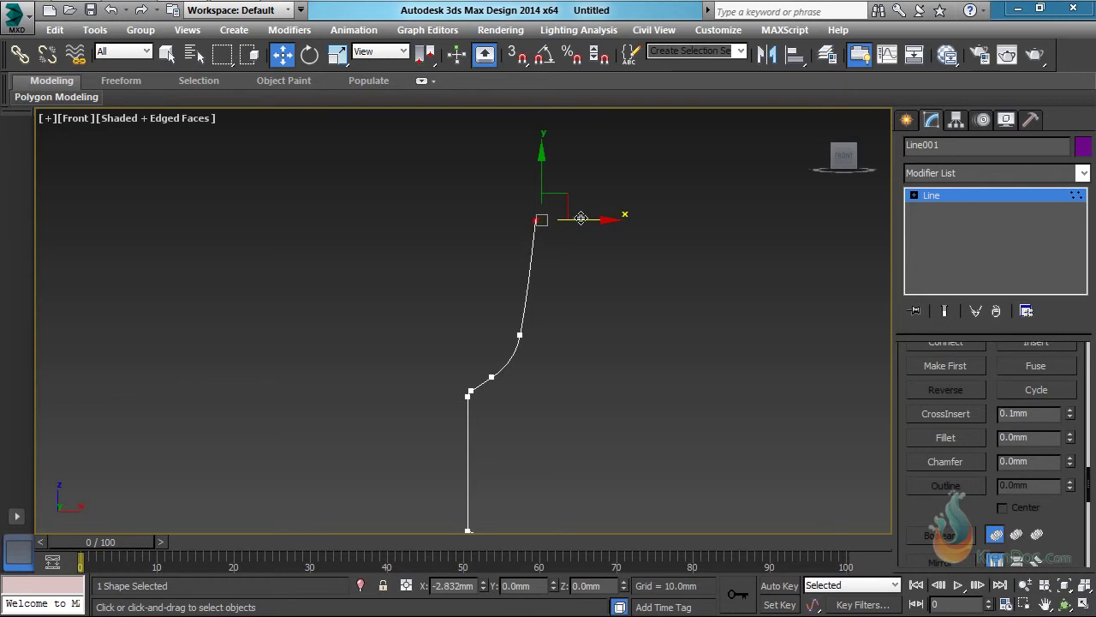
pyautogui.moveTo(580, 219); pyautogui.dragTo(581, 222)
pyautogui.scroll(-2, 590, 246)
pyautogui.moveTo(582, 242); pyautogui.dragTo(575, 258, button='middle')
pyautogui.moveTo(543, 206); pyautogui.dragTo(548, 170)
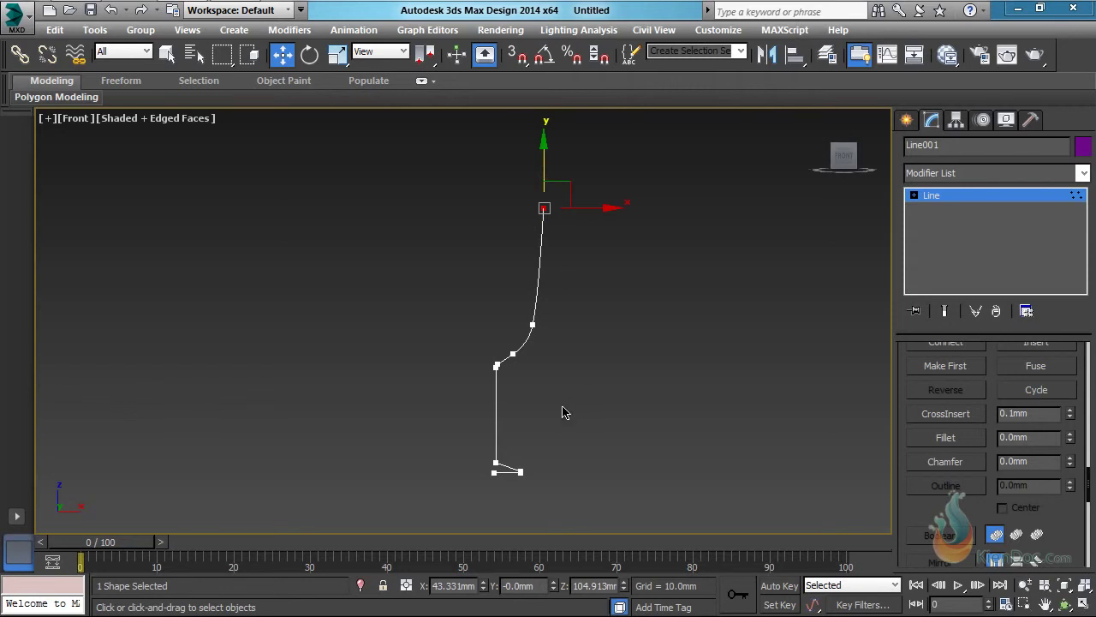
pyautogui.press('1')
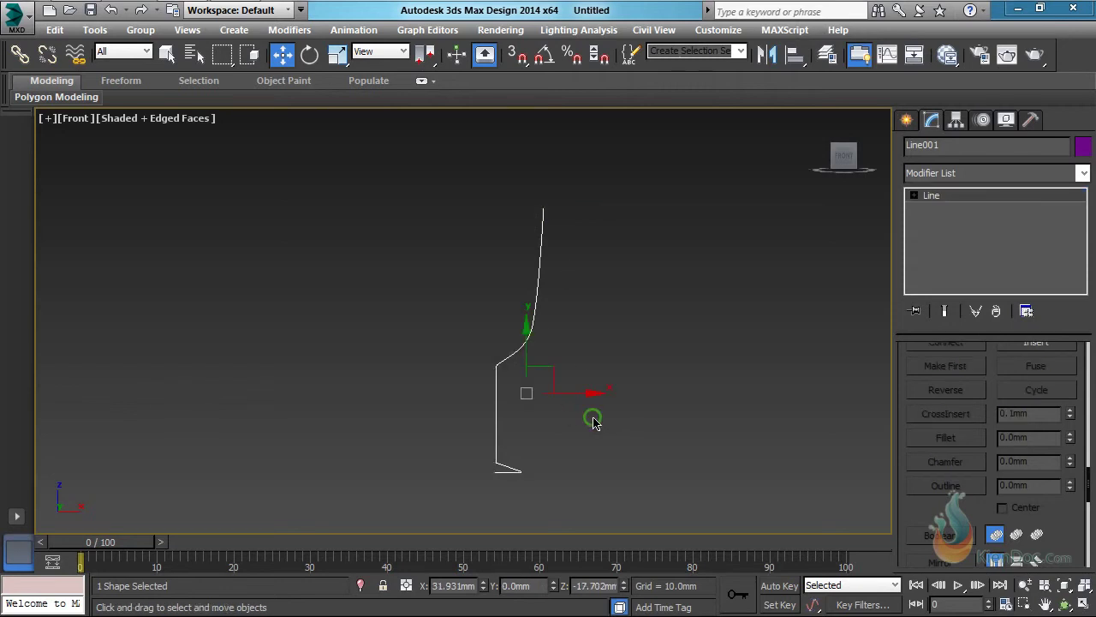
# Apply a Lathe modifier to the profile line and align its axis to Min
pyautogui.moveTo(592, 416); pyautogui.dragTo(595, 407, button='middle')
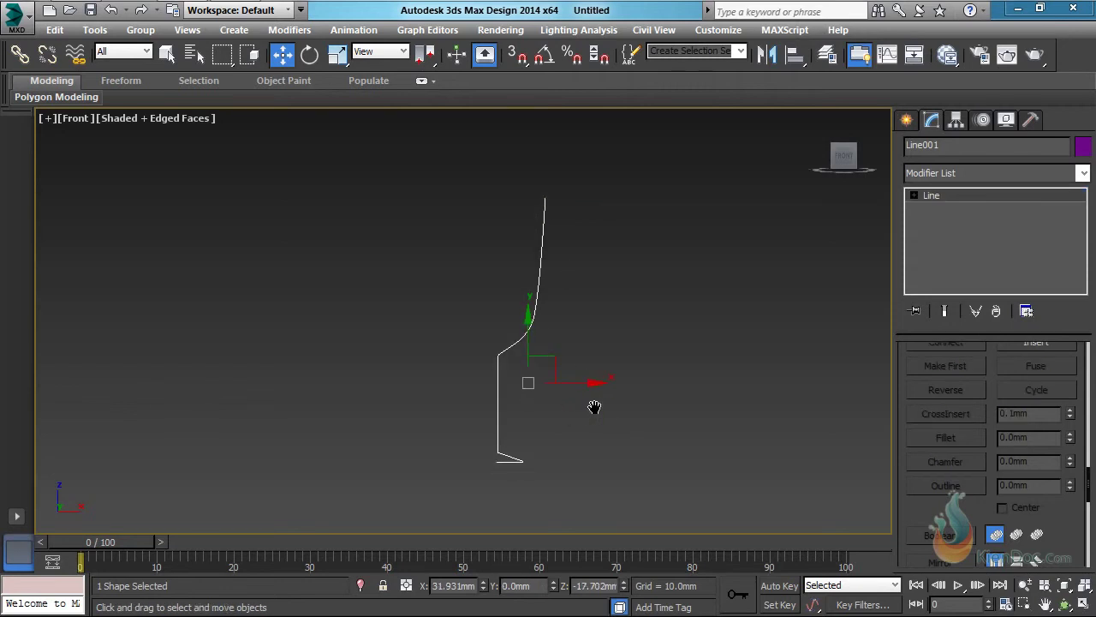
pyautogui.click(965, 175)
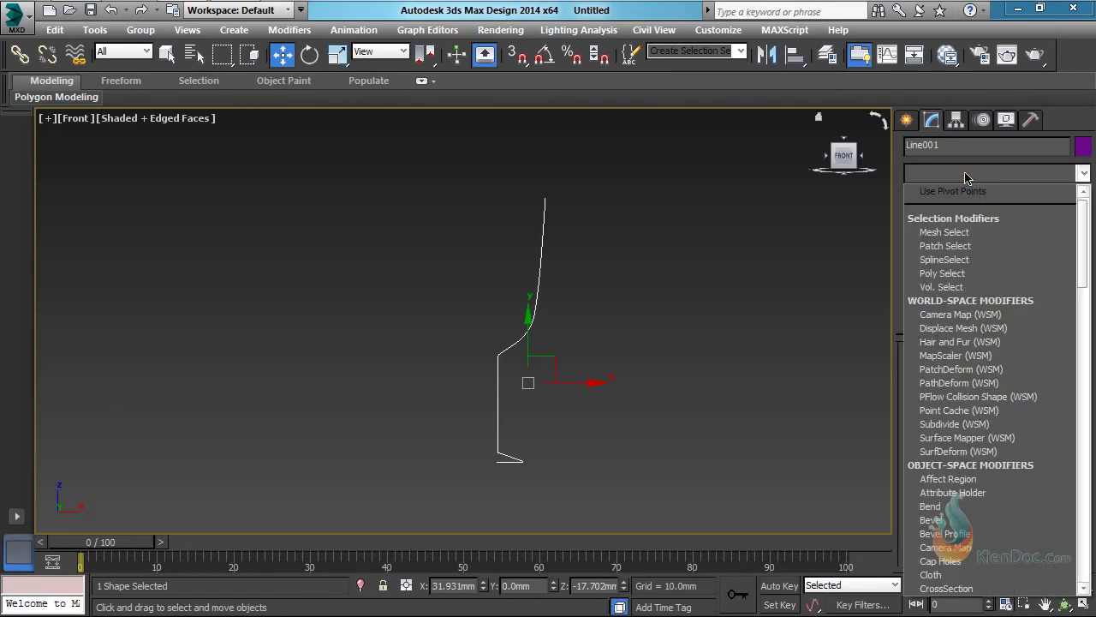
pyautogui.press('l')
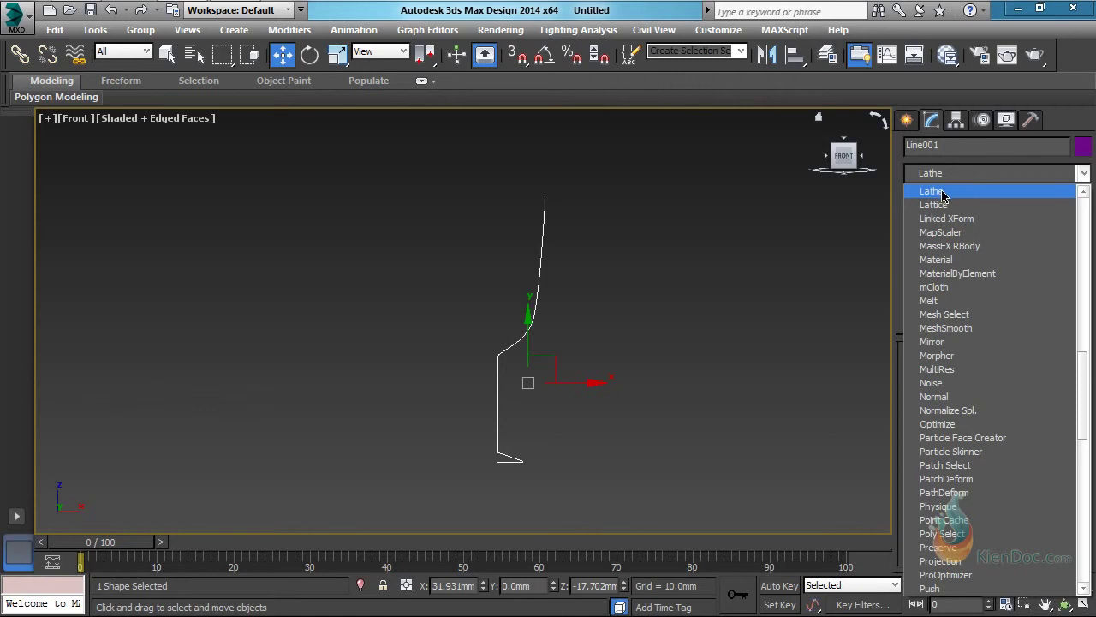
pyautogui.click(956, 193)
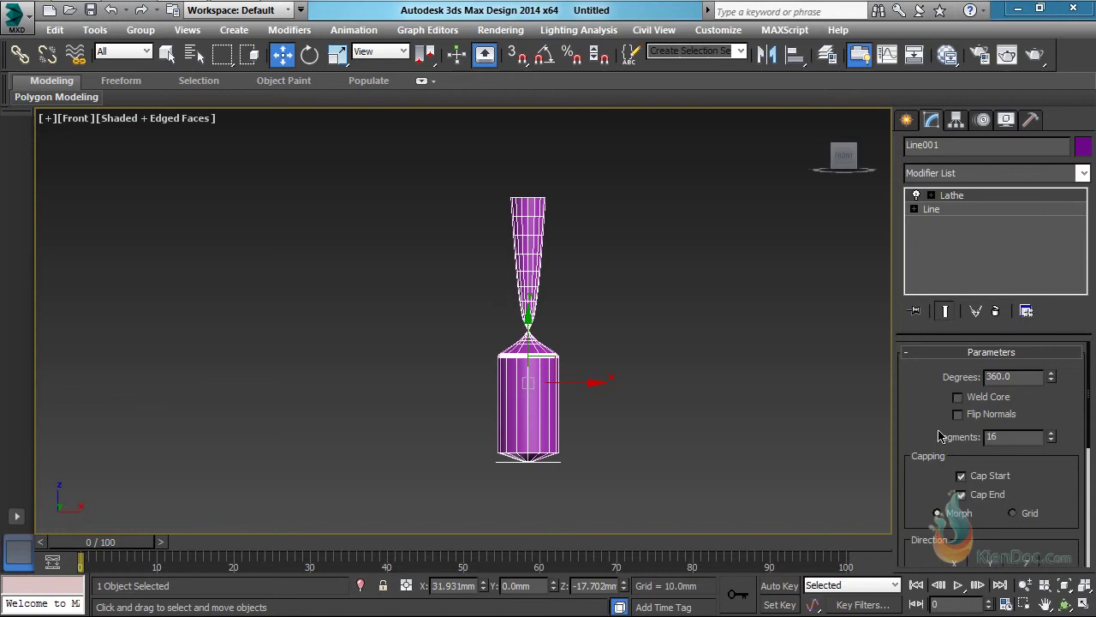
pyautogui.scroll(-5, 918, 402)
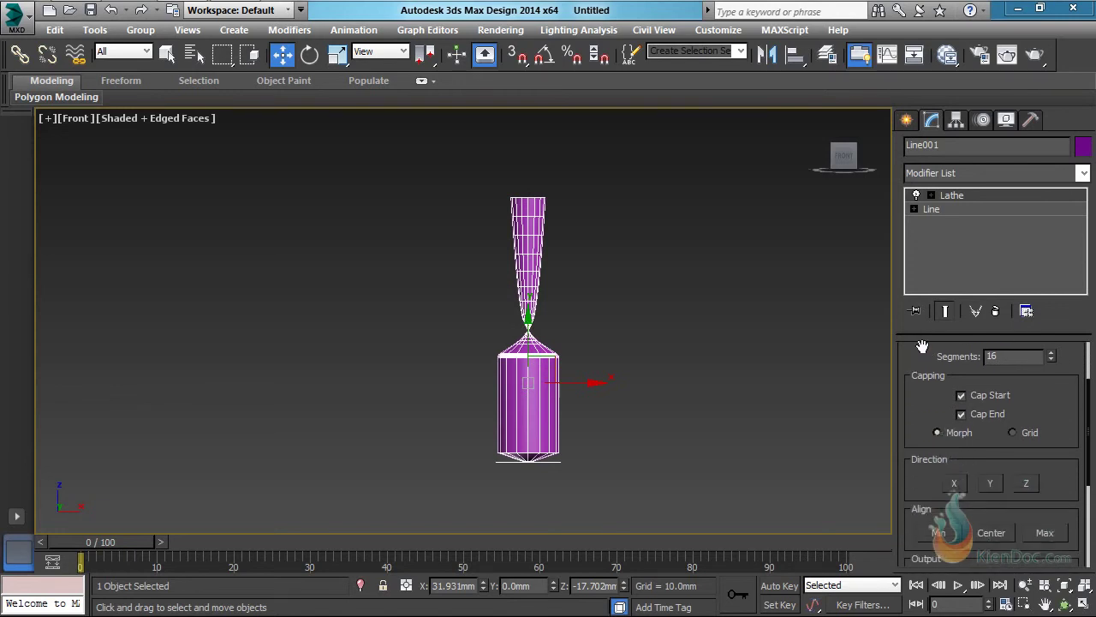
pyautogui.scroll(-1, 916, 426)
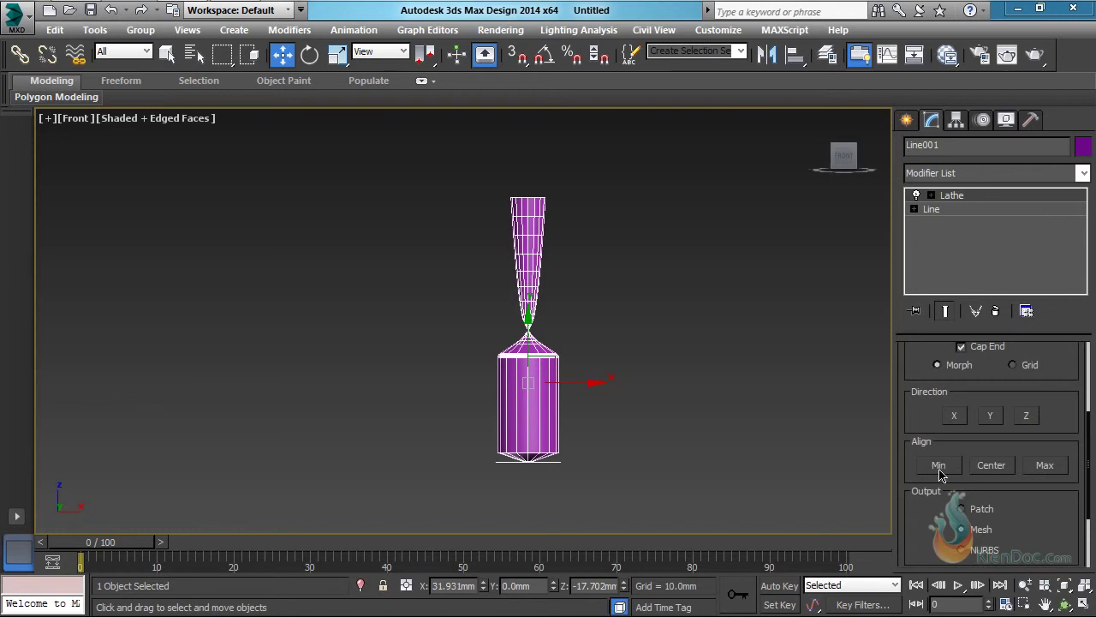
pyautogui.click(940, 465)
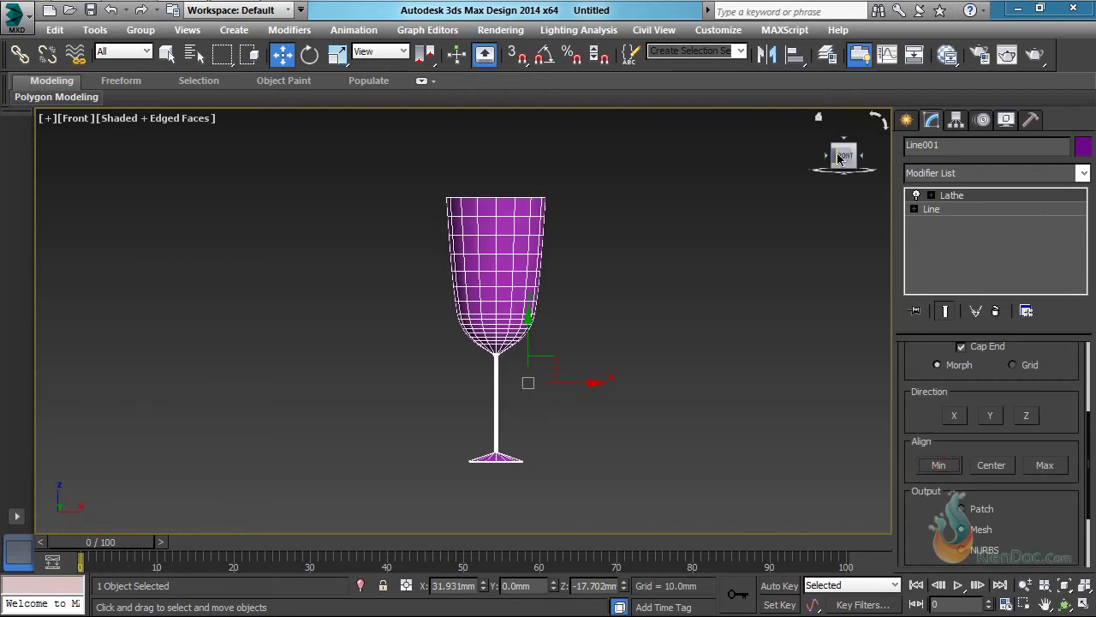
# Examine the lathed glass up close and from an angled view, and return to the front view
pyautogui.moveTo(529, 360); pyautogui.dragTo(599, 325, button='middle')
pyautogui.scroll(4, 578, 346)
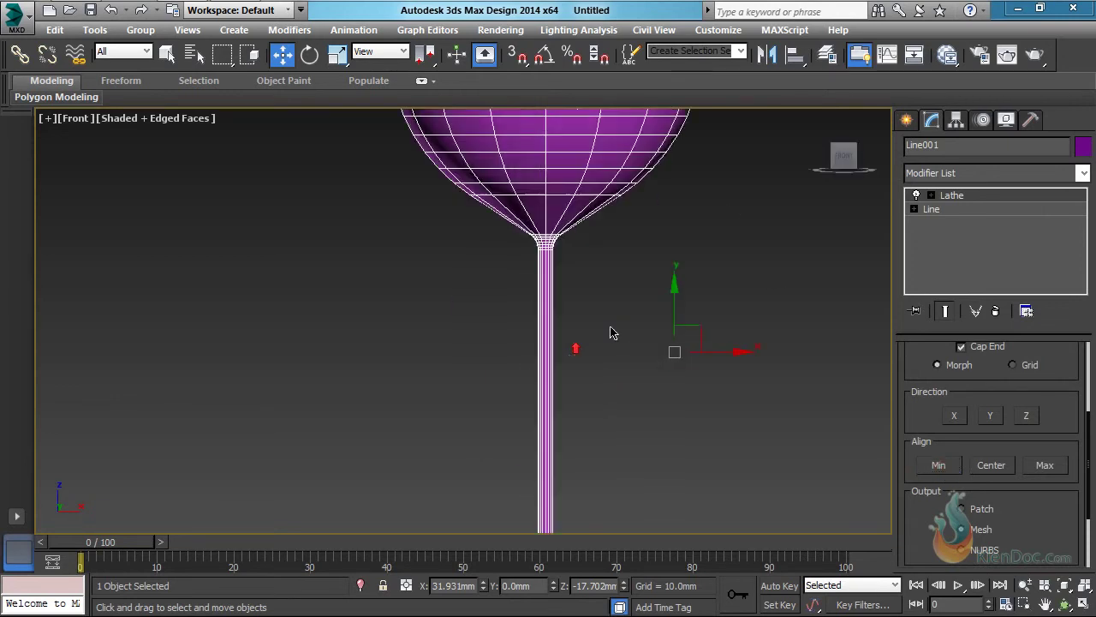
pyautogui.scroll(-3, 611, 328)
pyautogui.scroll(-2, 674, 325)
pyautogui.moveTo(678, 303); pyautogui.dragTo(597, 339, button='middle')
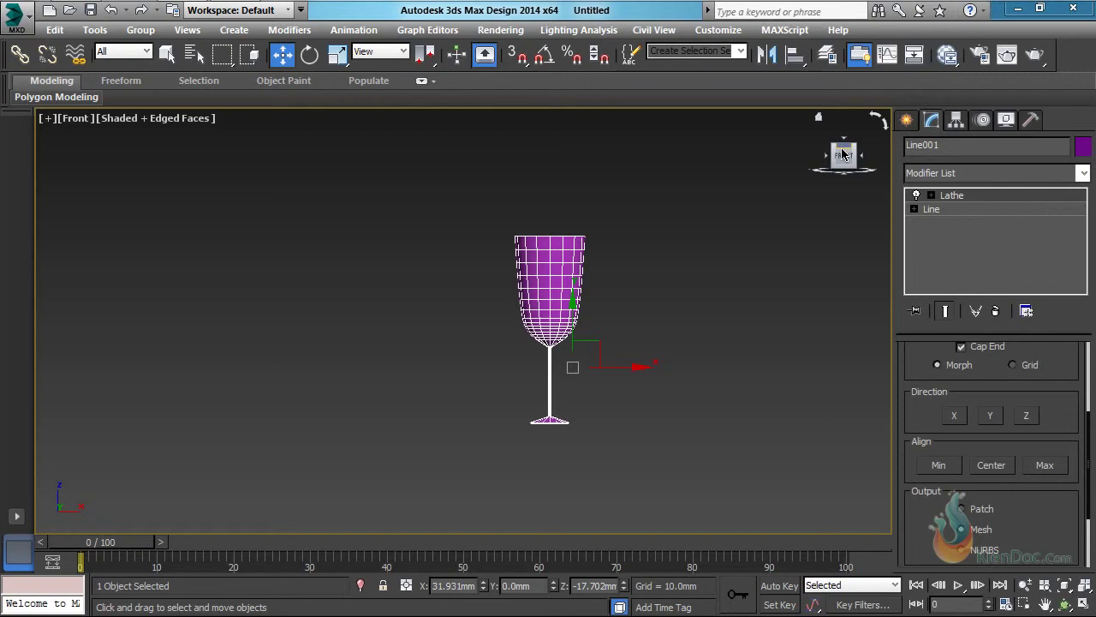
pyautogui.moveTo(842, 154); pyautogui.dragTo(761, 167)
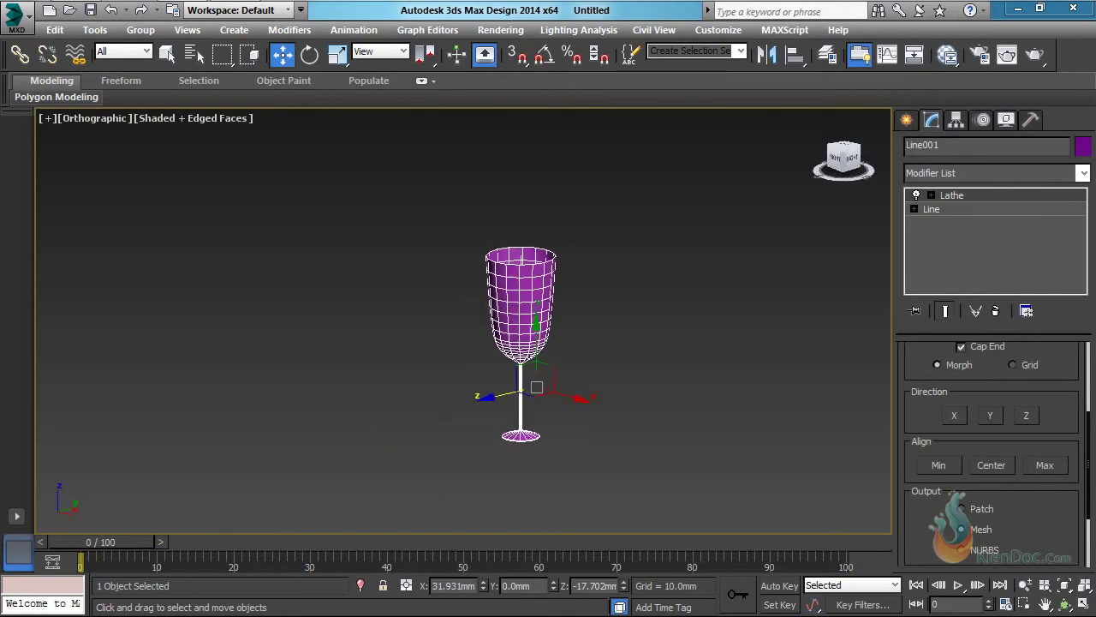
pyautogui.press('f')
pyautogui.scroll(-1, 591, 363)
pyautogui.moveTo(472, 180); pyautogui.dragTo(503, 197, button='middle')
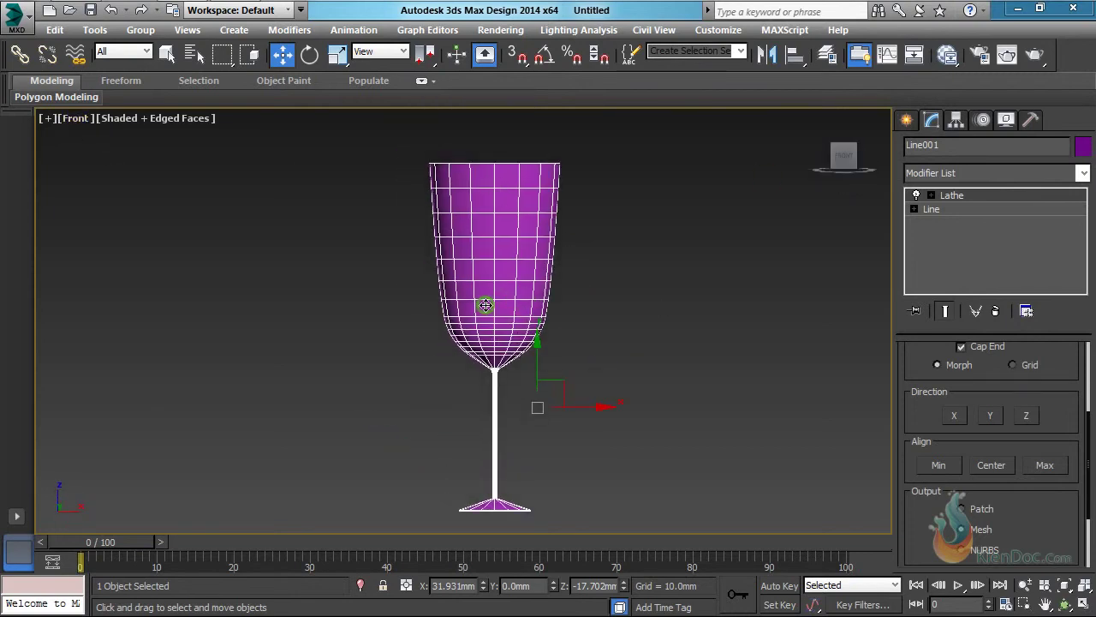
# Inspect the thickness of the stem and its junctions with the bowl and base
pyautogui.scroll(3, 497, 289)
pyautogui.moveTo(496, 387); pyautogui.dragTo(572, 277, button='middle')
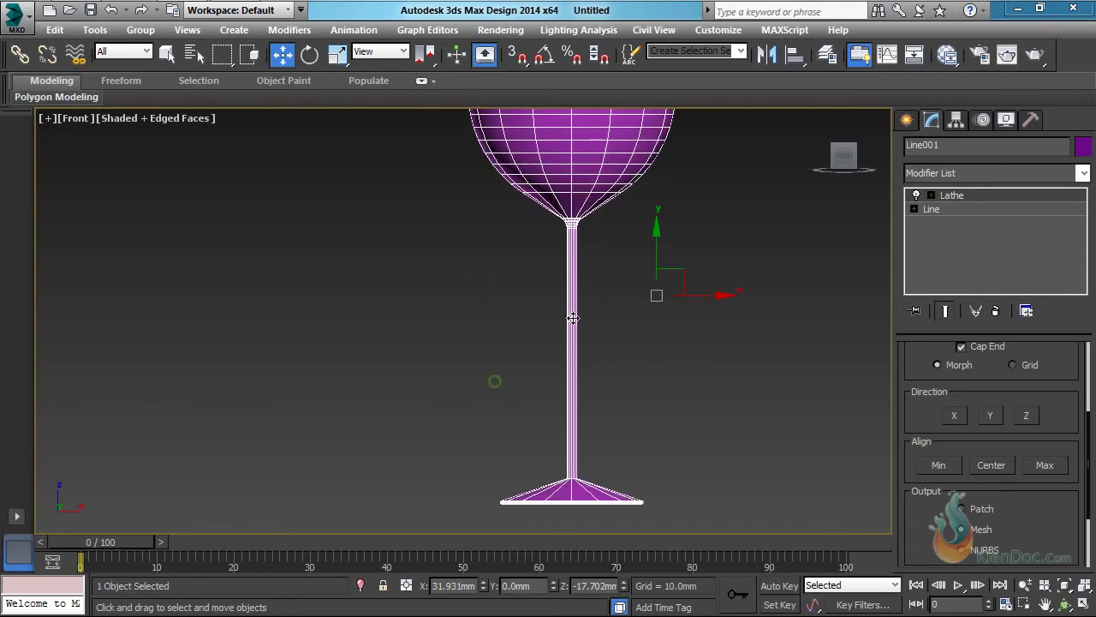
pyautogui.scroll(3, 573, 330)
pyautogui.moveTo(579, 235); pyautogui.dragTo(577, 409, button='middle')
pyautogui.scroll(-3, 570, 352)
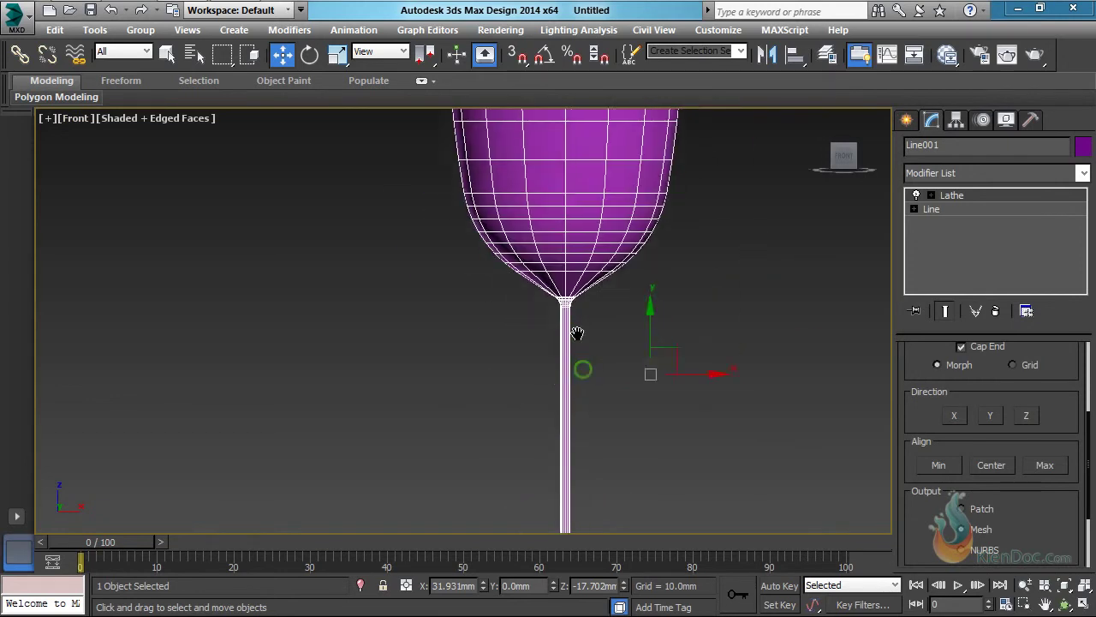
pyautogui.moveTo(604, 268); pyautogui.dragTo(583, 385, button='middle')
pyautogui.scroll(-2, 603, 352)
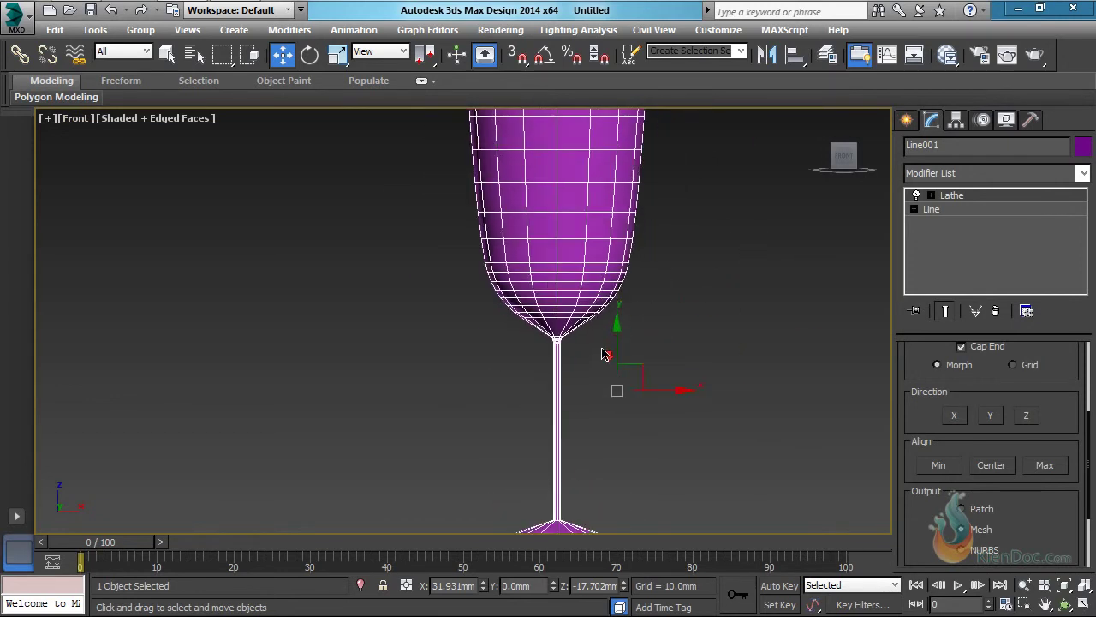
pyautogui.scroll(-2, 614, 328)
pyautogui.moveTo(613, 328); pyautogui.dragTo(605, 324, button='middle')
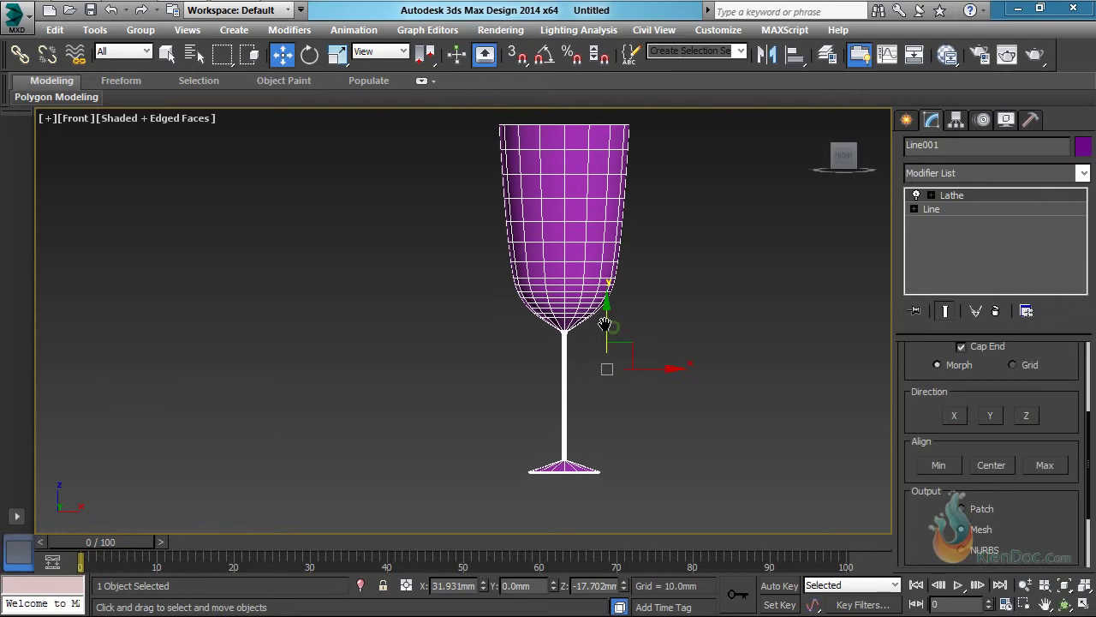
# Shift the Lathe axis about 0.9 mm along negative X to thicken the stem
pyautogui.click(931, 196)
pyautogui.click(958, 209)
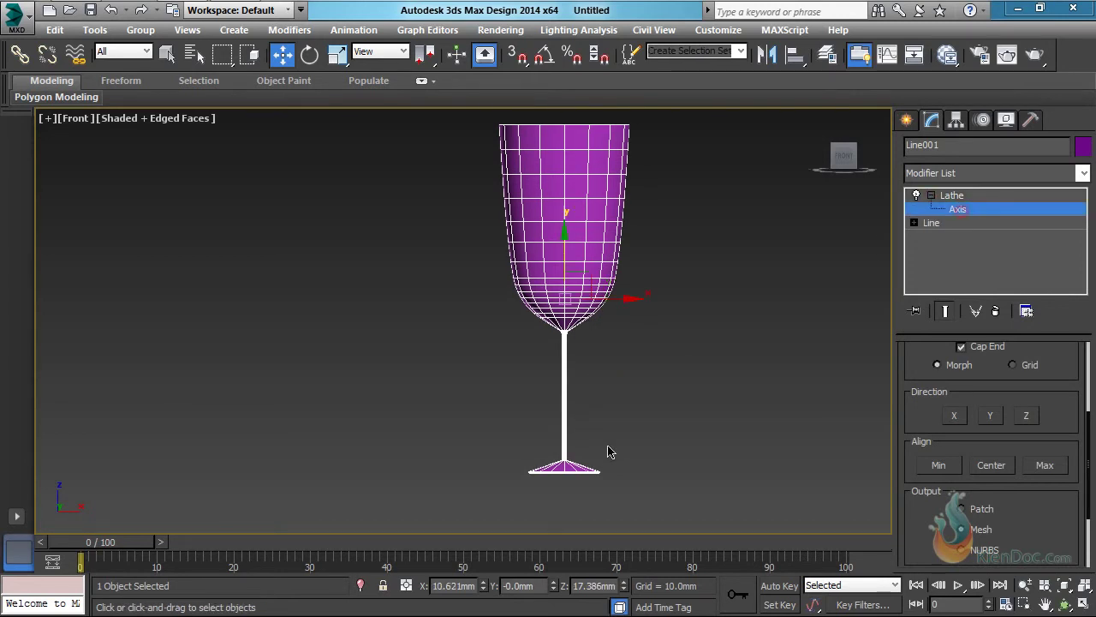
pyautogui.moveTo(631, 296)
pyautogui.mouseDown()
pyautogui.moveTo(673, 296)
pyautogui.moveTo(626, 303)
pyautogui.mouseUp()
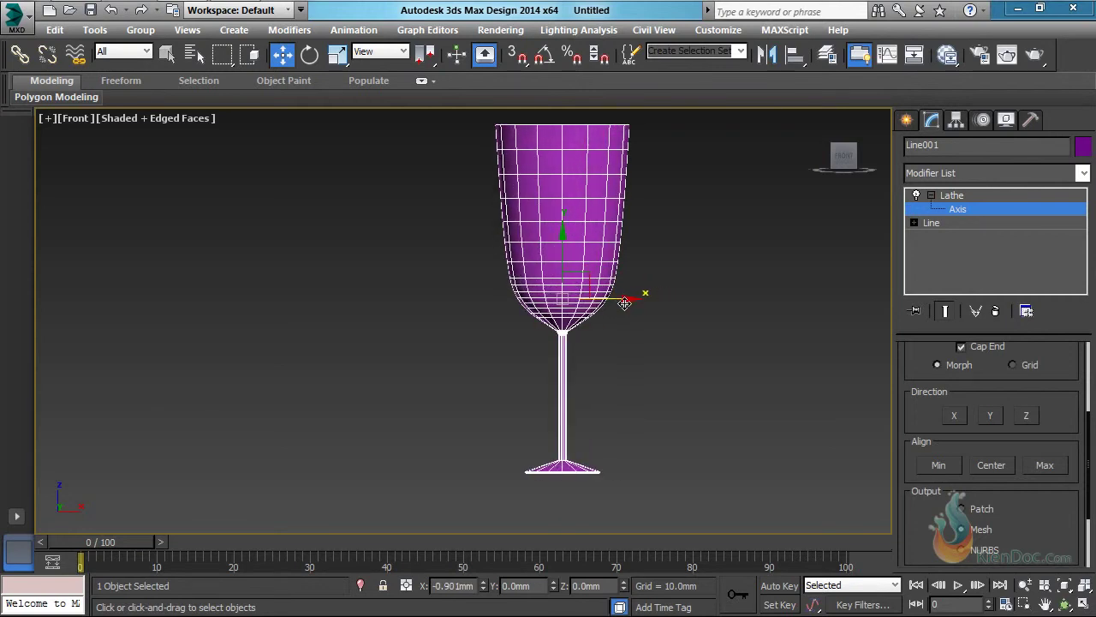
# Widen the glass base by moving the profile's outer rim vertices outward along X, and return to the Lathe modifier
pyautogui.click(915, 223)
pyautogui.click(946, 236)
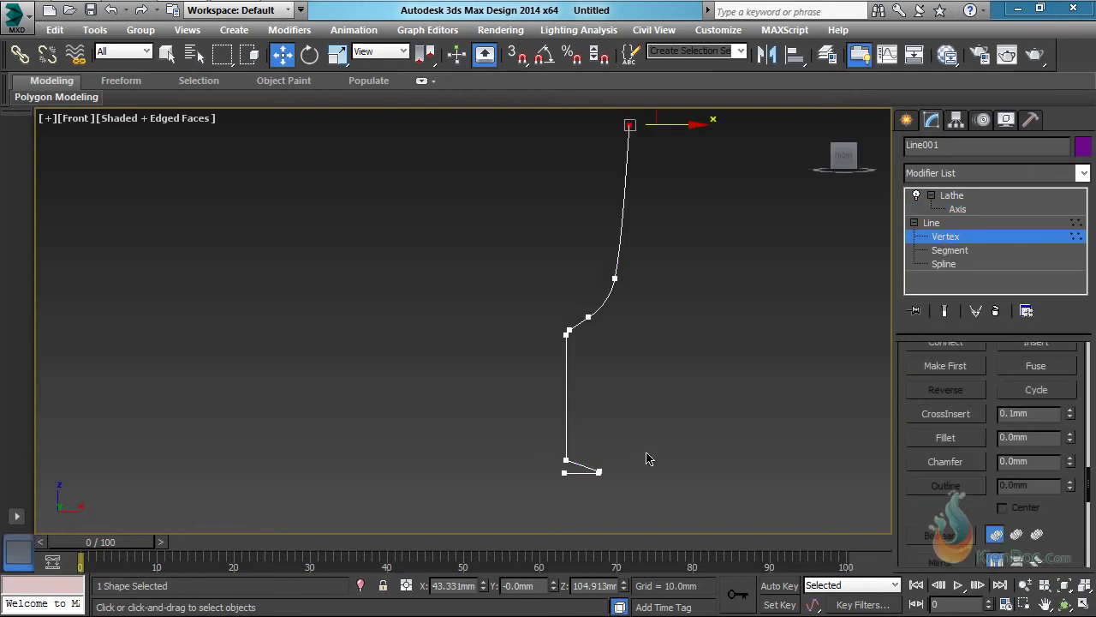
pyautogui.moveTo(647, 459); pyautogui.dragTo(626, 369, button='middle')
pyautogui.moveTo(631, 351); pyautogui.dragTo(580, 422)
pyautogui.scroll(5, 586, 375)
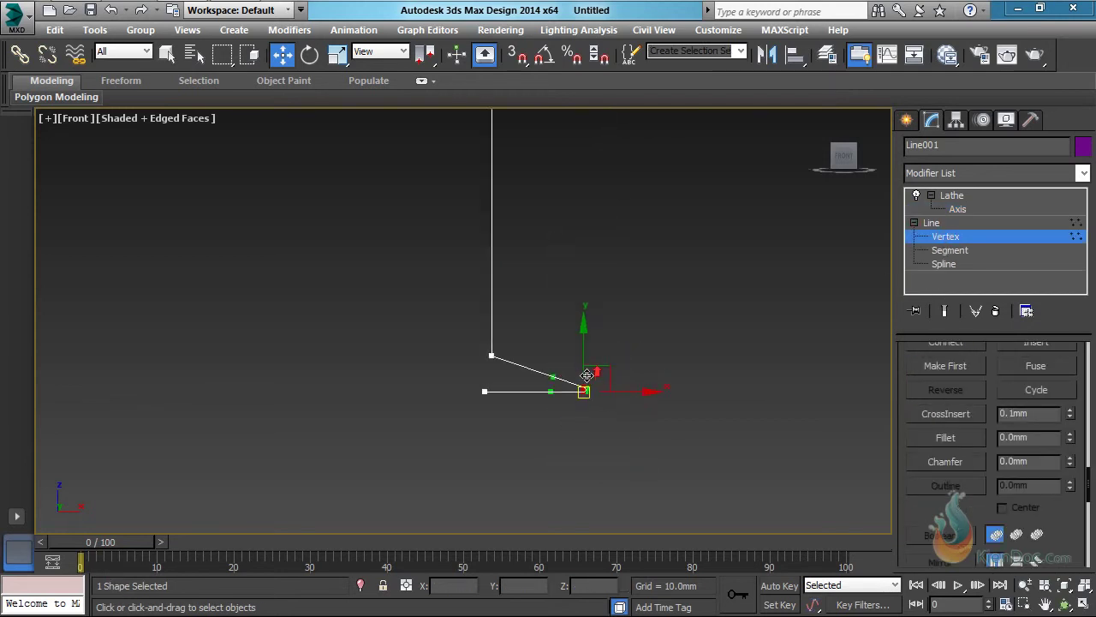
pyautogui.scroll(2, 587, 375)
pyautogui.moveTo(652, 399); pyautogui.dragTo(692, 397)
pyautogui.click(970, 200)
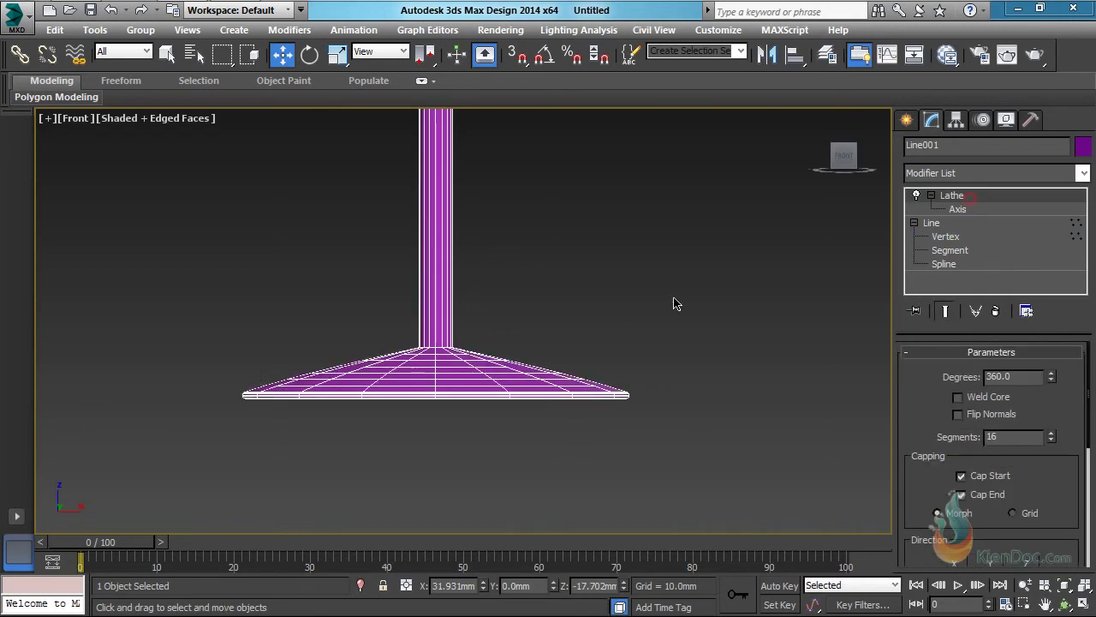
# Examine the glass from base to bowl and compare it with the bare profile by switching the Lathe modifier off and on
pyautogui.scroll(1, 609, 303)
pyautogui.scroll(-4, 611, 303)
pyautogui.moveTo(611, 303); pyautogui.dragTo(603, 414, button='middle')
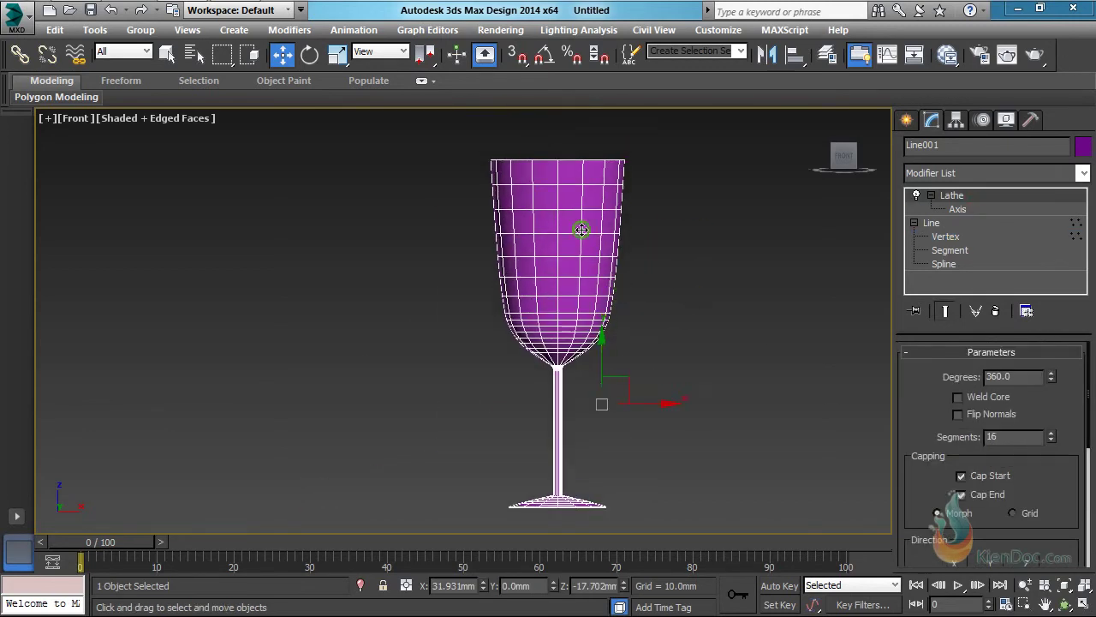
pyautogui.moveTo(582, 230); pyautogui.dragTo(585, 260, button='middle')
pyautogui.moveTo(621, 304); pyautogui.dragTo(620, 270, button='middle')
pyautogui.moveTo(595, 326); pyautogui.dragTo(601, 283, button='middle')
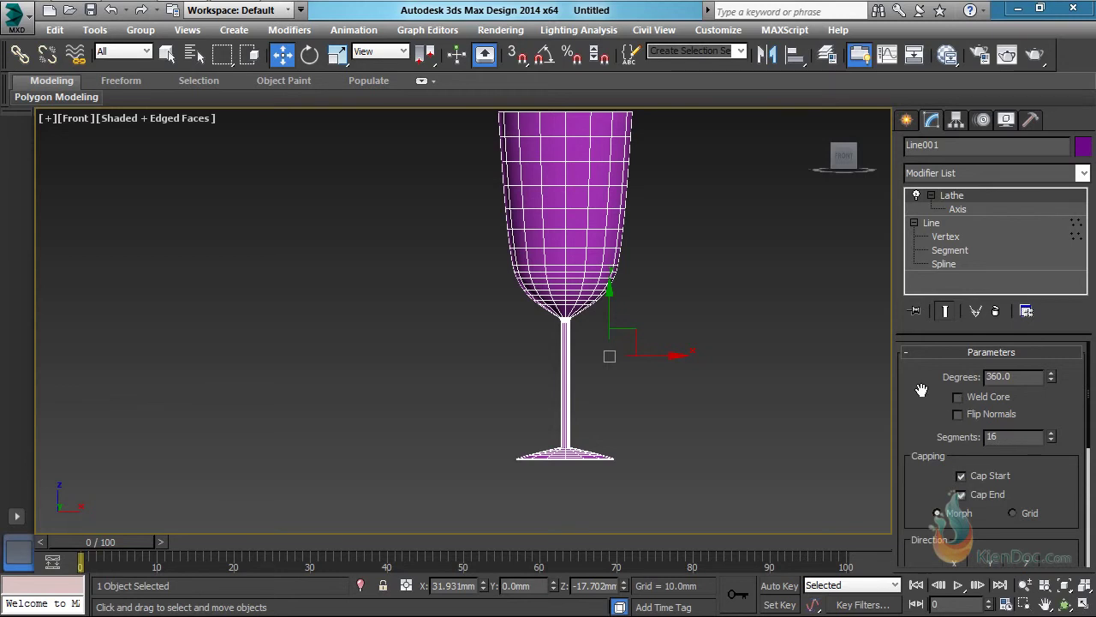
pyautogui.click(916, 195)
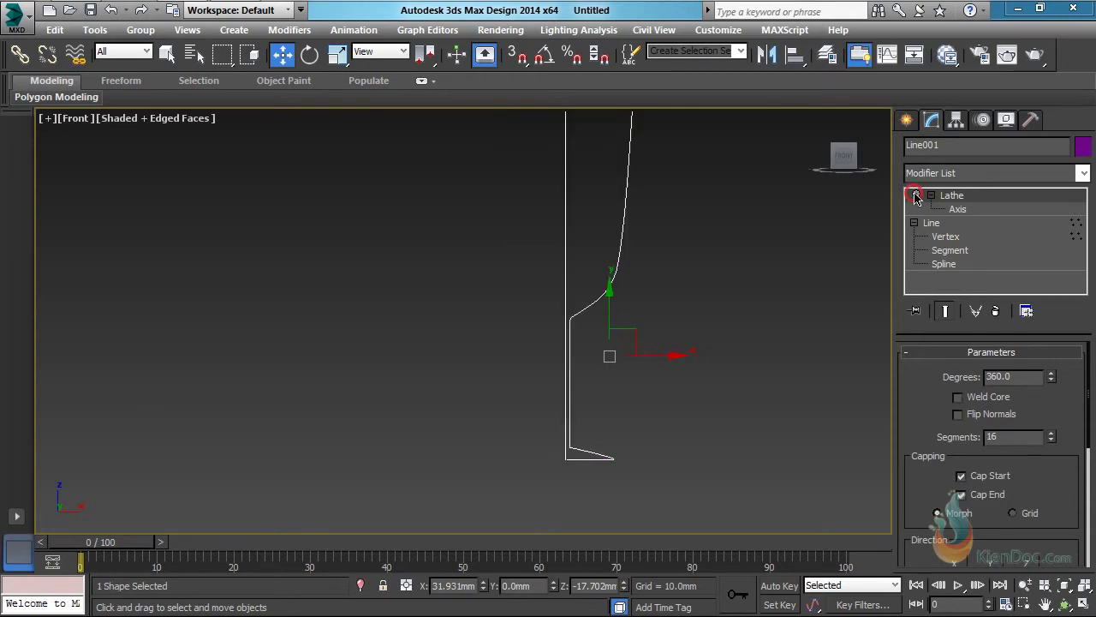
pyautogui.click(916, 195)
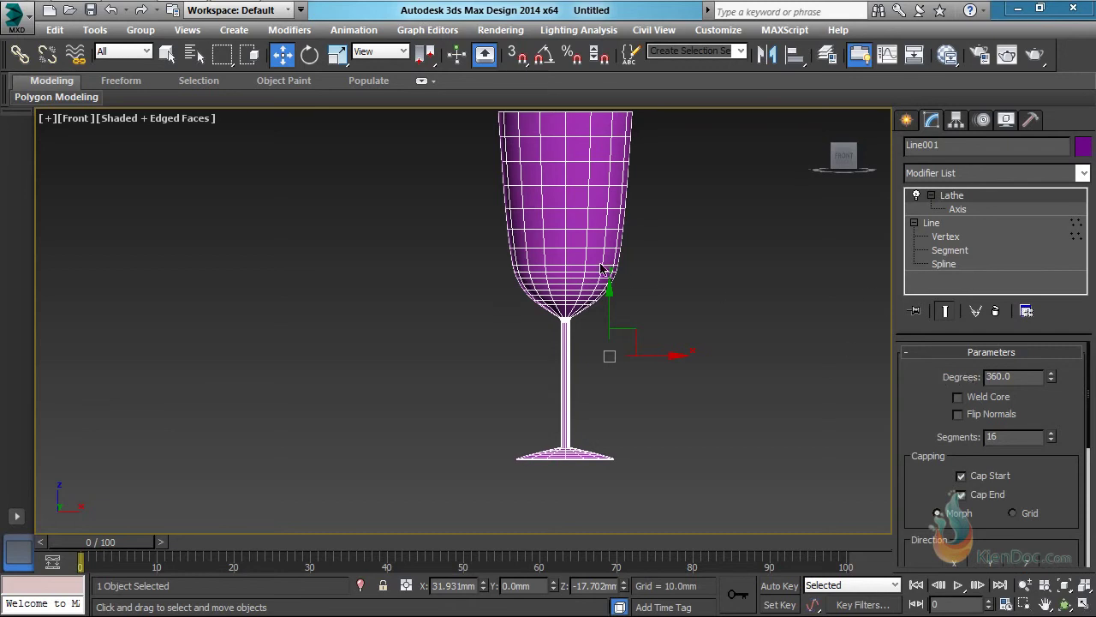
# Switch to the Top view and set the Lathe degrees to 180
pyautogui.click(76, 118)
pyautogui.click(140, 223)
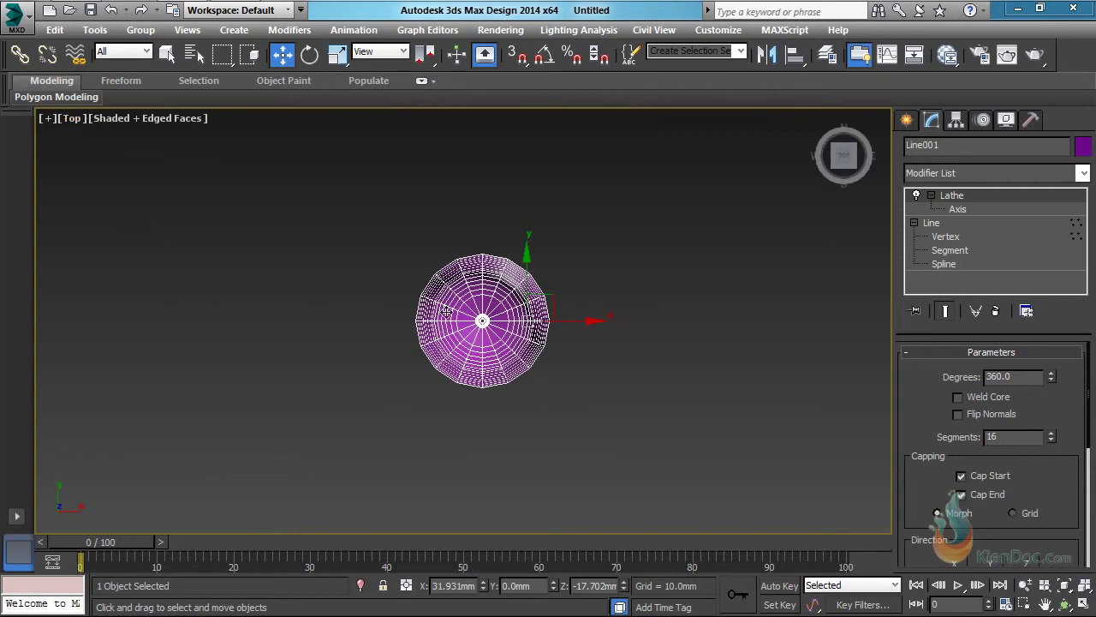
pyautogui.scroll(3, 482, 385)
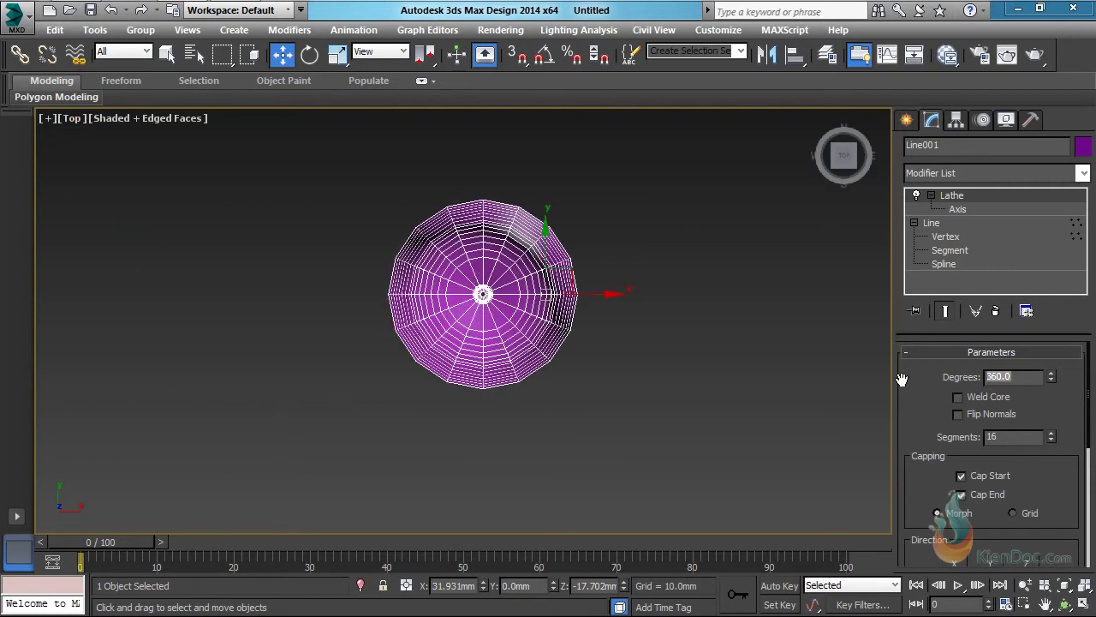
pyautogui.write('180')
pyautogui.press('Return')
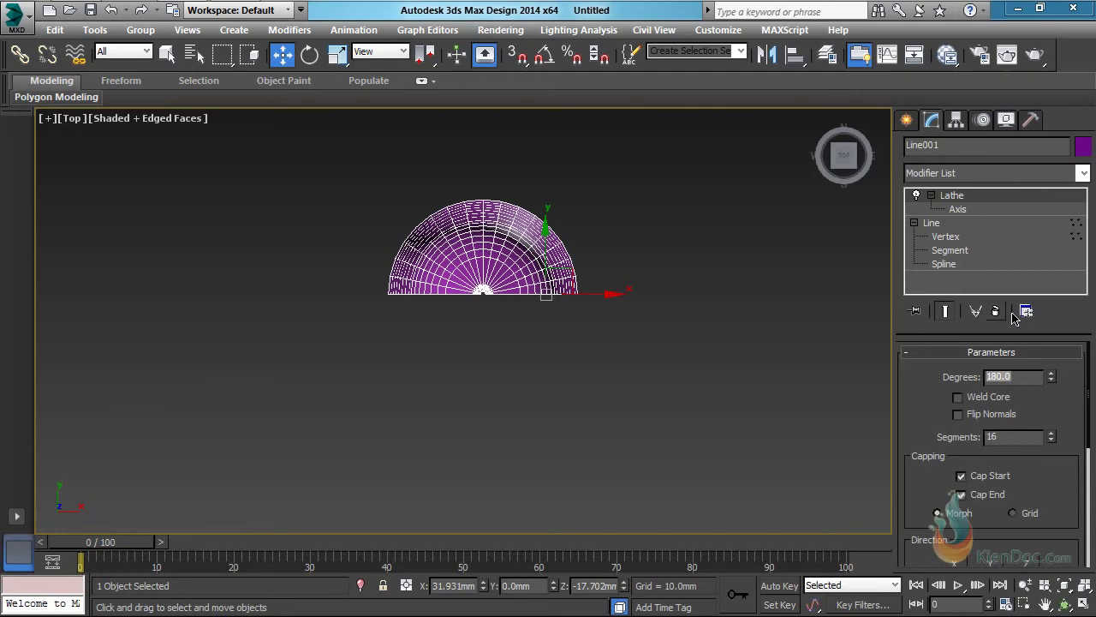
# Examine the half glass from an angled view and set the Lathe degrees back to 360
pyautogui.moveTo(848, 161); pyautogui.dragTo(819, 116)
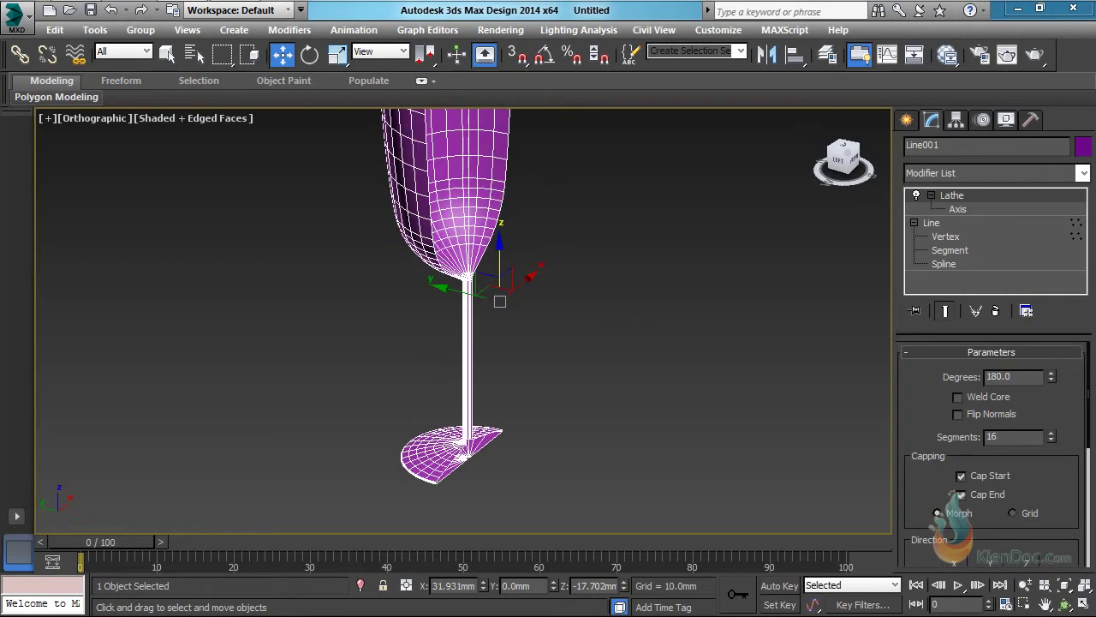
pyautogui.moveTo(470, 337); pyautogui.dragTo(523, 444, button='middle')
pyautogui.scroll(-2, 507, 382)
pyautogui.moveTo(510, 390); pyautogui.dragTo(518, 370, button='middle')
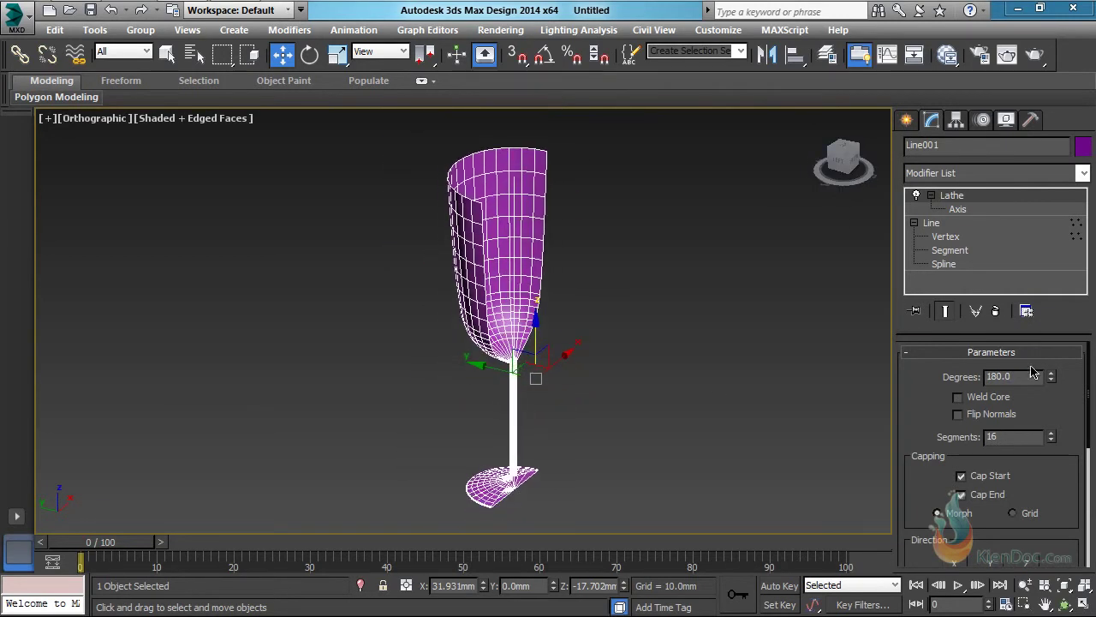
pyautogui.moveTo(1053, 380); pyautogui.dragTo(935, 321)
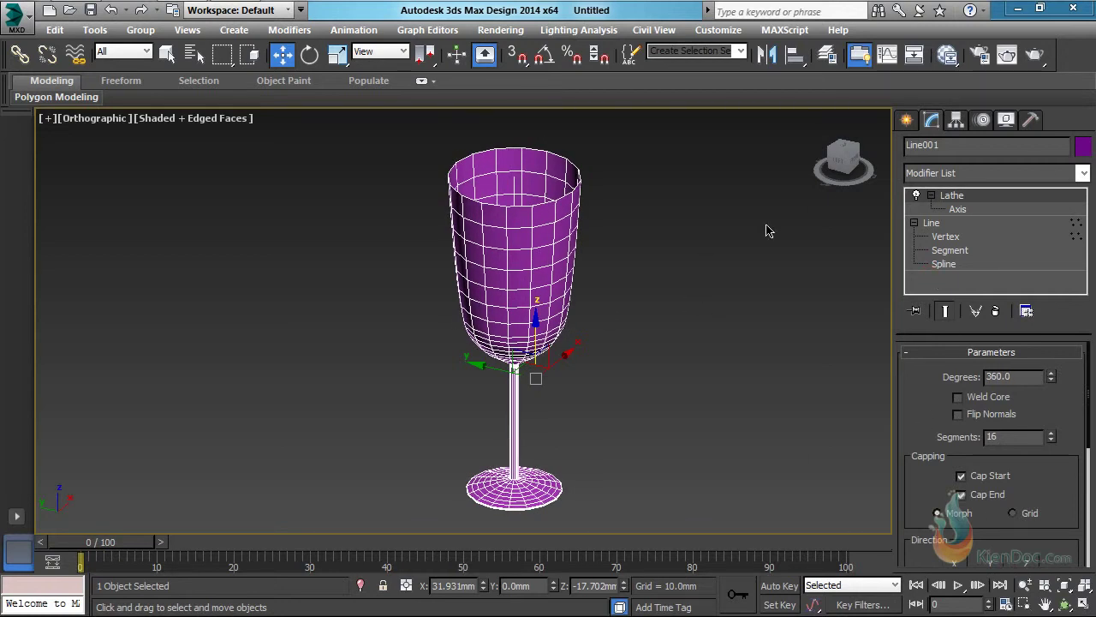
# Enable Weld Core and shift the Lathe axis to about X 10.52 mm to narrow the hole under the base
pyautogui.keyDown('alt'); pyautogui.moveTo(513, 384); pyautogui.dragTo(508, 435, button='middle'); pyautogui.keyUp('alt')
pyautogui.scroll(8, 514, 425)
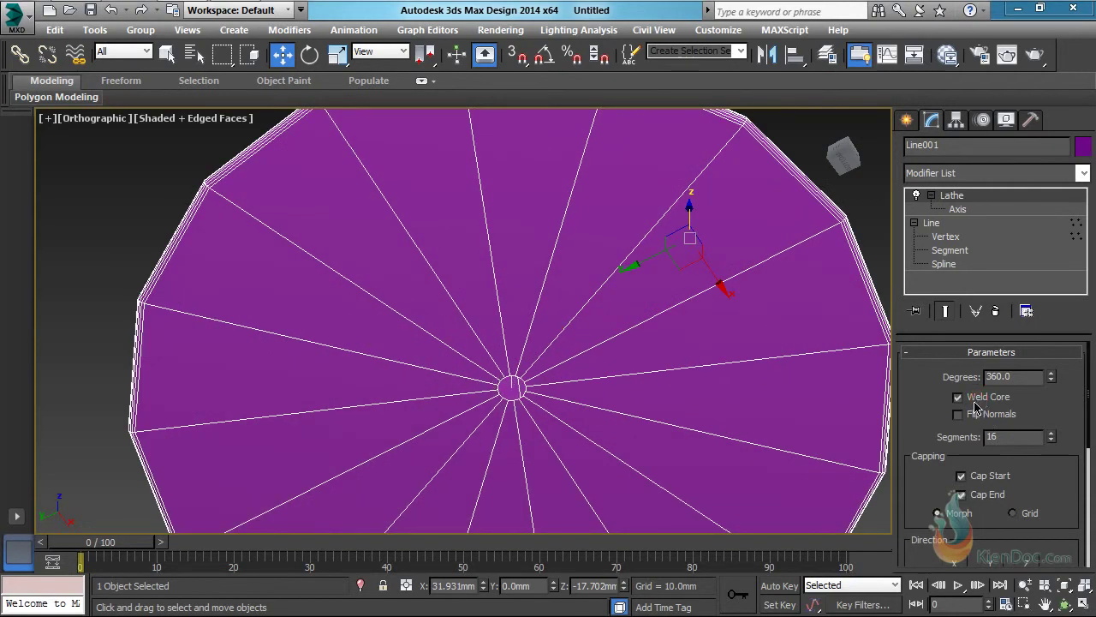
pyautogui.click(974, 210)
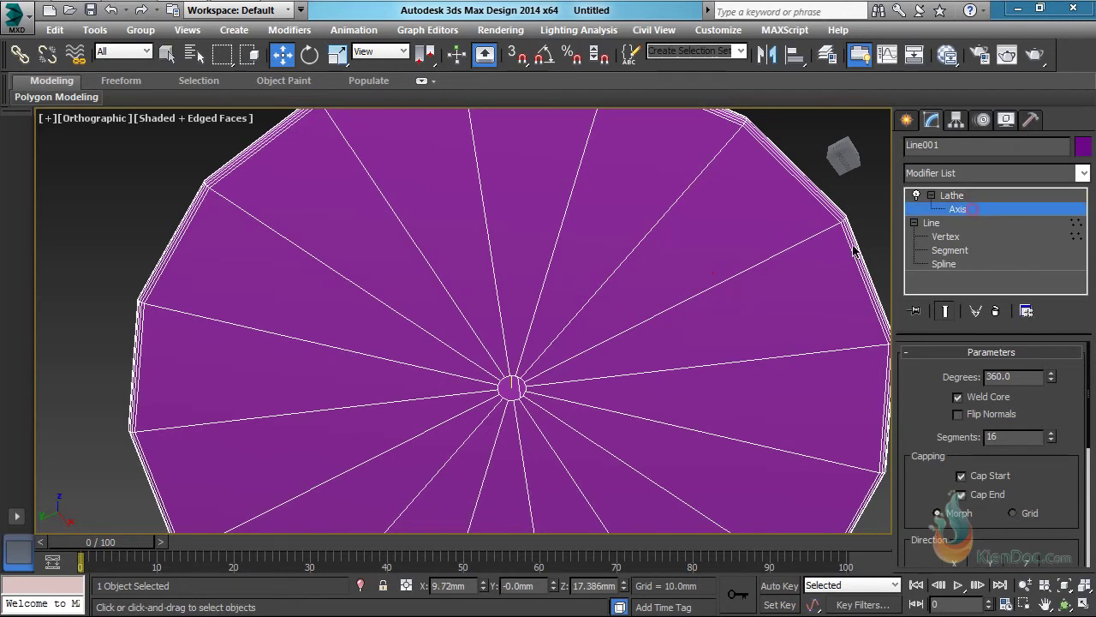
pyautogui.scroll(-3, 668, 359)
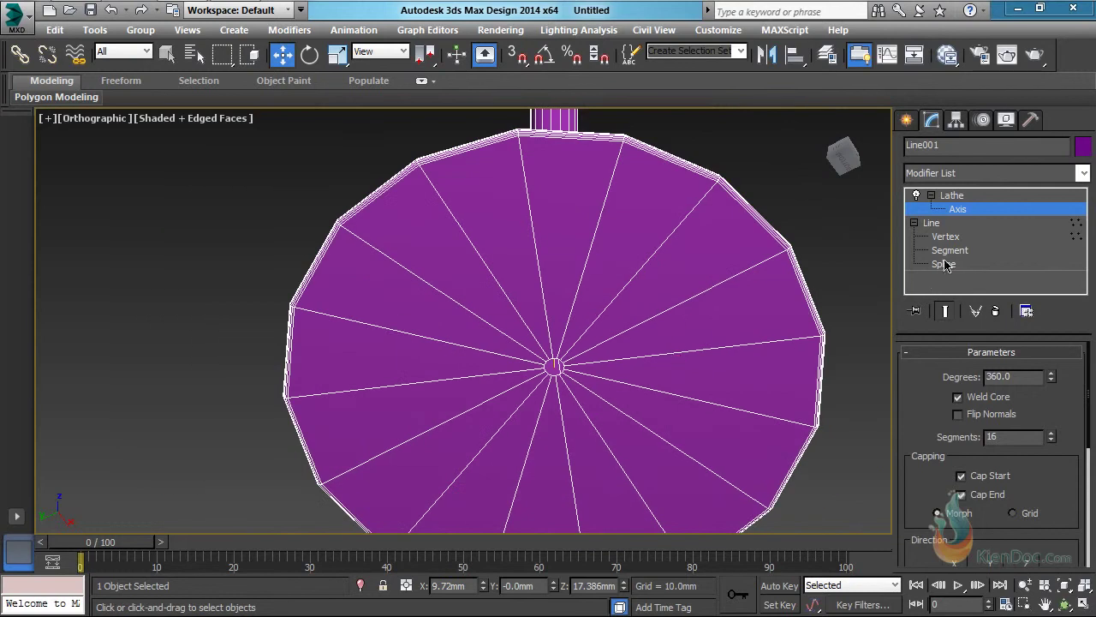
pyautogui.moveTo(609, 237); pyautogui.dragTo(586, 359, button='middle')
pyautogui.scroll(-3, 587, 360)
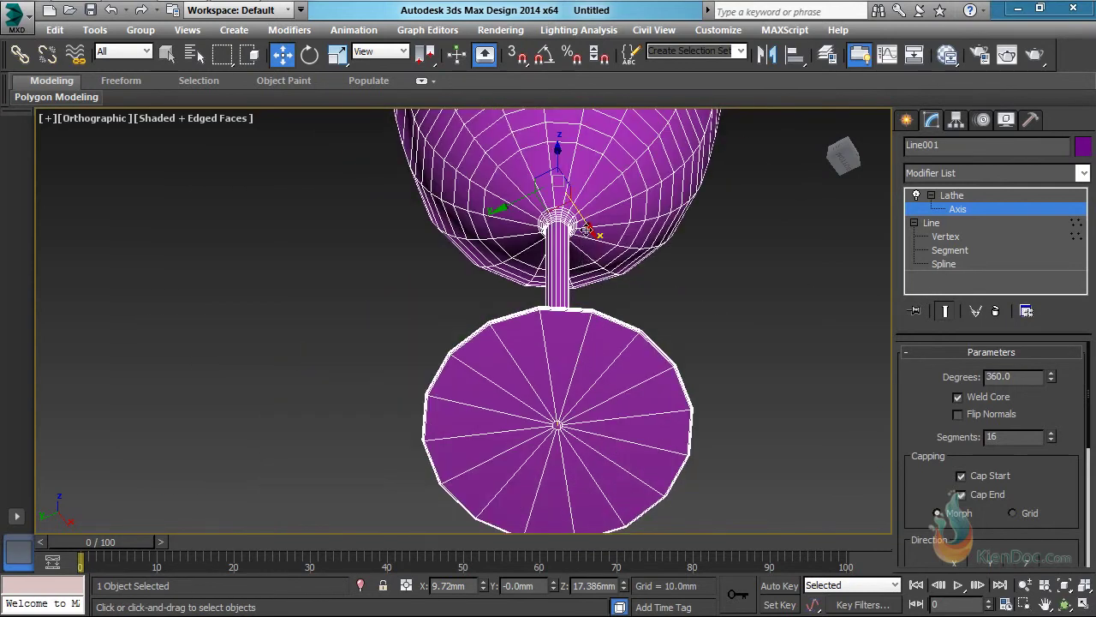
pyautogui.moveTo(586, 230); pyautogui.dragTo(591, 234)
# Check the centre of the base's underside and shift the Lathe axis further to about X 10.9 mm
pyautogui.moveTo(570, 441); pyautogui.dragTo(574, 349, button='middle')
pyautogui.scroll(5, 572, 342)
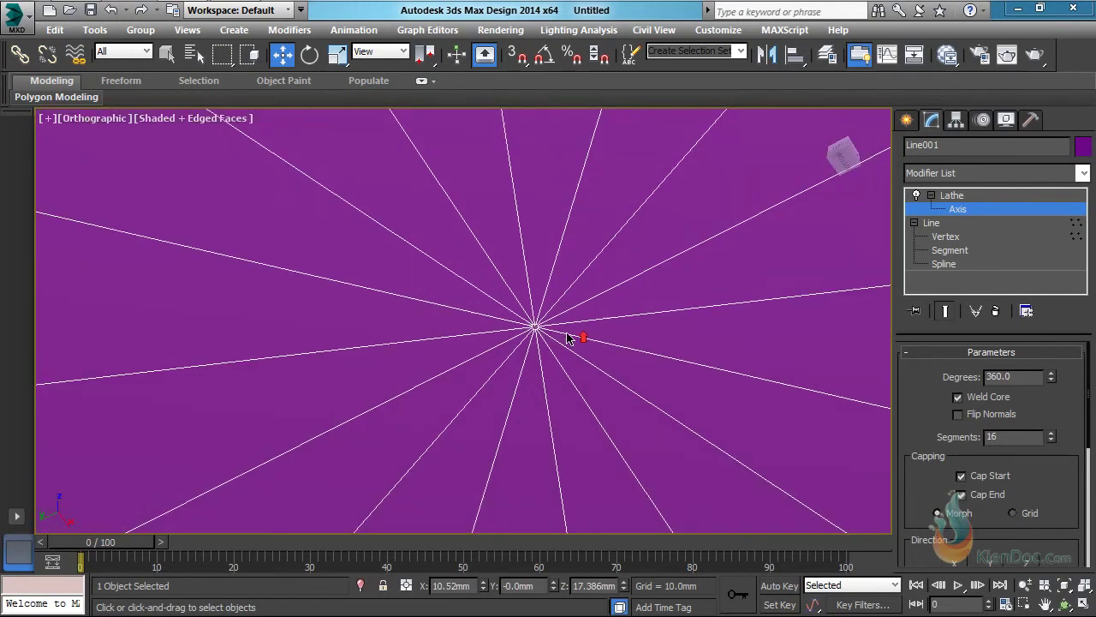
pyautogui.scroll(-5, 525, 326)
pyautogui.scroll(3, 565, 330)
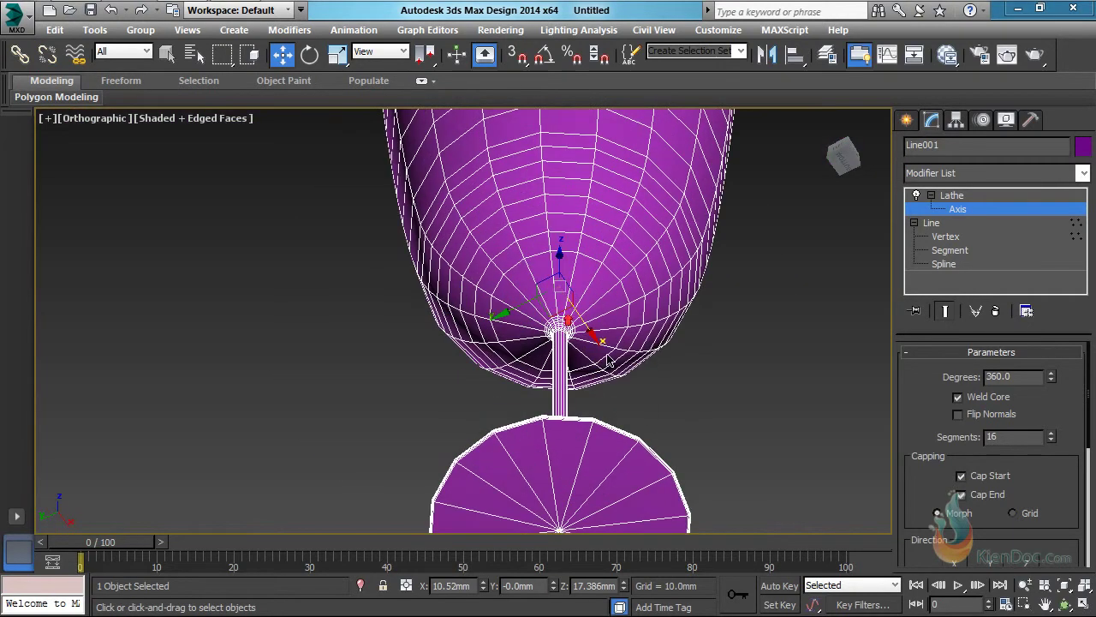
pyautogui.moveTo(592, 333); pyautogui.dragTo(596, 335)
pyautogui.scroll(-3, 737, 347)
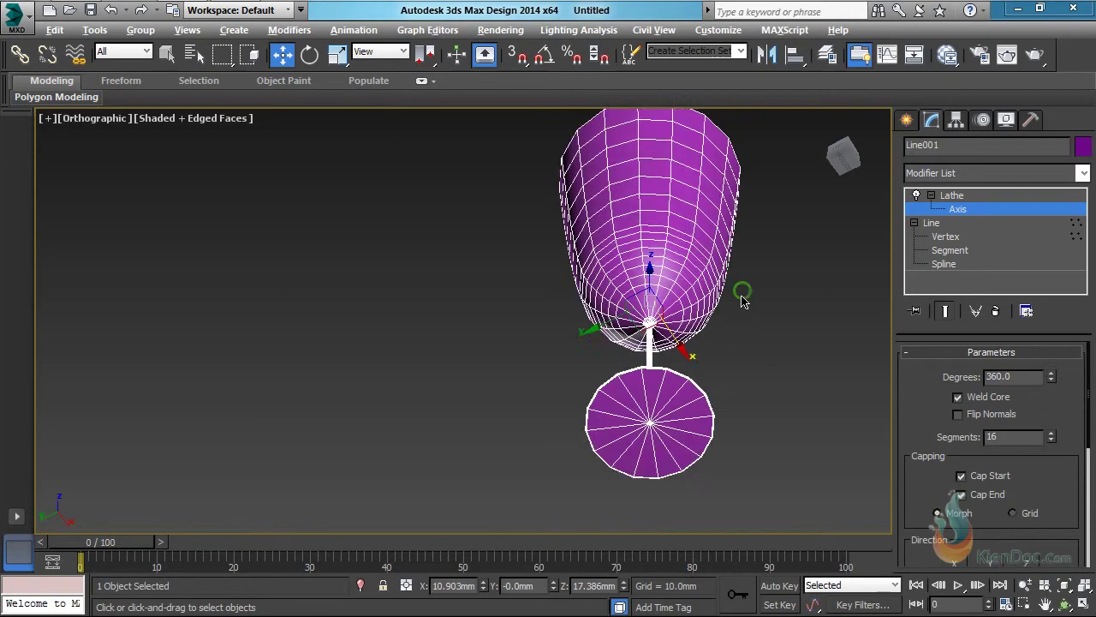
# Bring the whole glass into an upright angled view and try Flip Normals, leaving the option off
pyautogui.keyDown('alt'); pyautogui.moveTo(740, 299); pyautogui.dragTo(603, 420, button='middle'); pyautogui.keyUp('alt')
pyautogui.scroll(-3, 671, 334)
pyautogui.moveTo(703, 321); pyautogui.dragTo(582, 320, button='middle')
pyautogui.scroll(4, 579, 318)
pyautogui.scroll(-2, 581, 314)
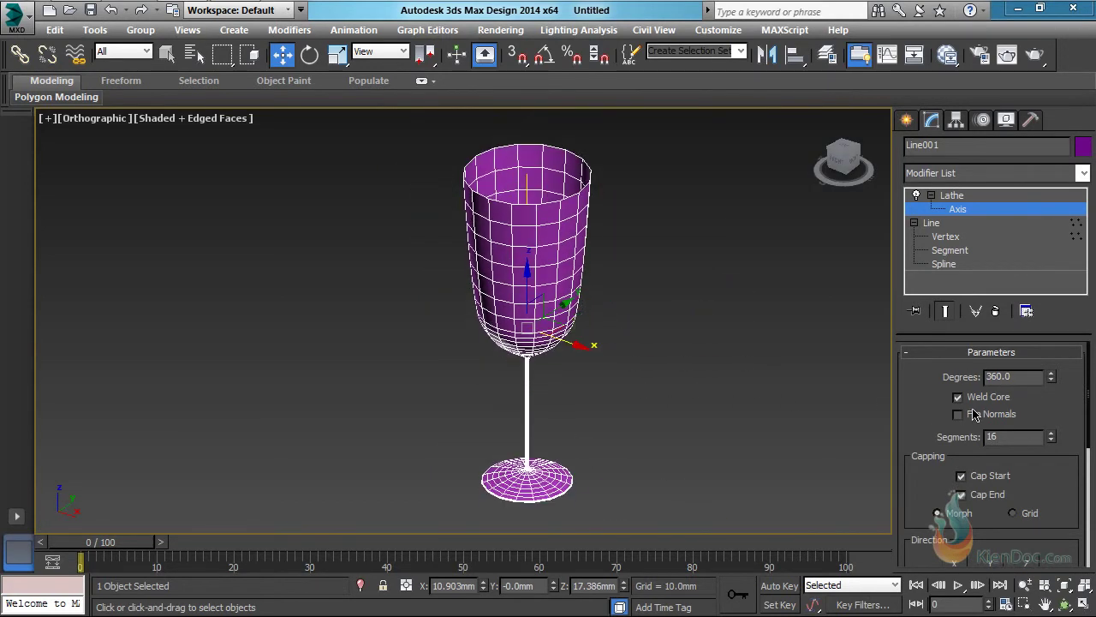
pyautogui.click(976, 414)
pyautogui.click(973, 418)
pyautogui.click(973, 418)
# Set the Lathe segments to 50 and examine the mesh of the bowl, stem and base
pyautogui.moveTo(1052, 435); pyautogui.dragTo(1052, 374)
pyautogui.moveTo(923, 471); pyautogui.dragTo(931, 407)
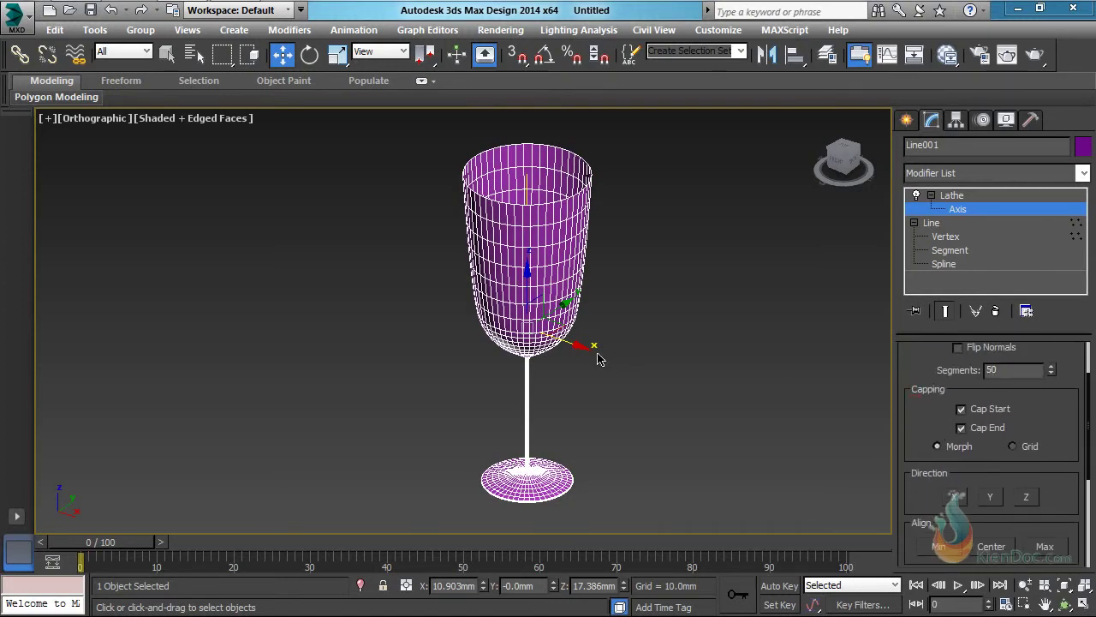
pyautogui.moveTo(596, 357); pyautogui.dragTo(548, 367)
pyautogui.moveTo(550, 360); pyautogui.dragTo(682, 363, button='middle')
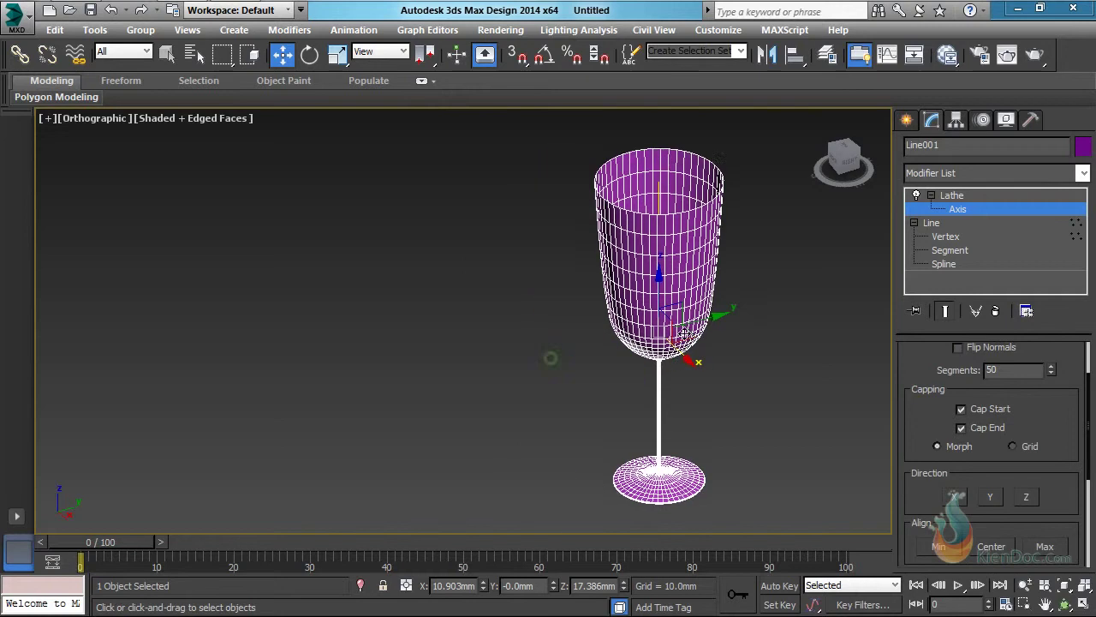
pyautogui.scroll(4, 676, 270)
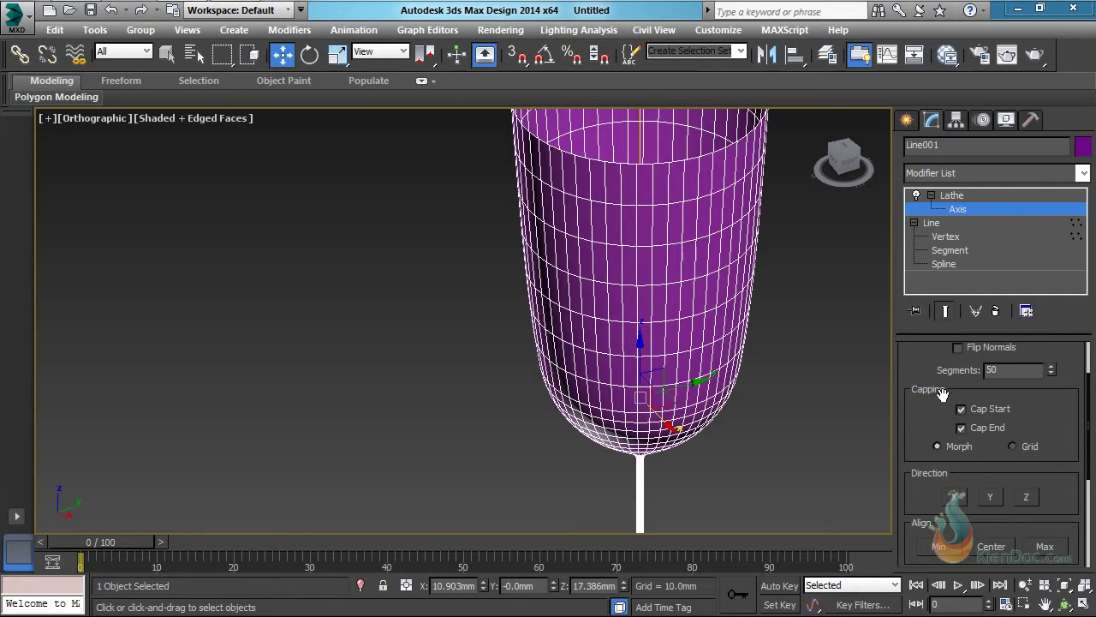
pyautogui.scroll(-6, 665, 223)
pyautogui.moveTo(667, 307); pyautogui.dragTo(600, 242, button='middle')
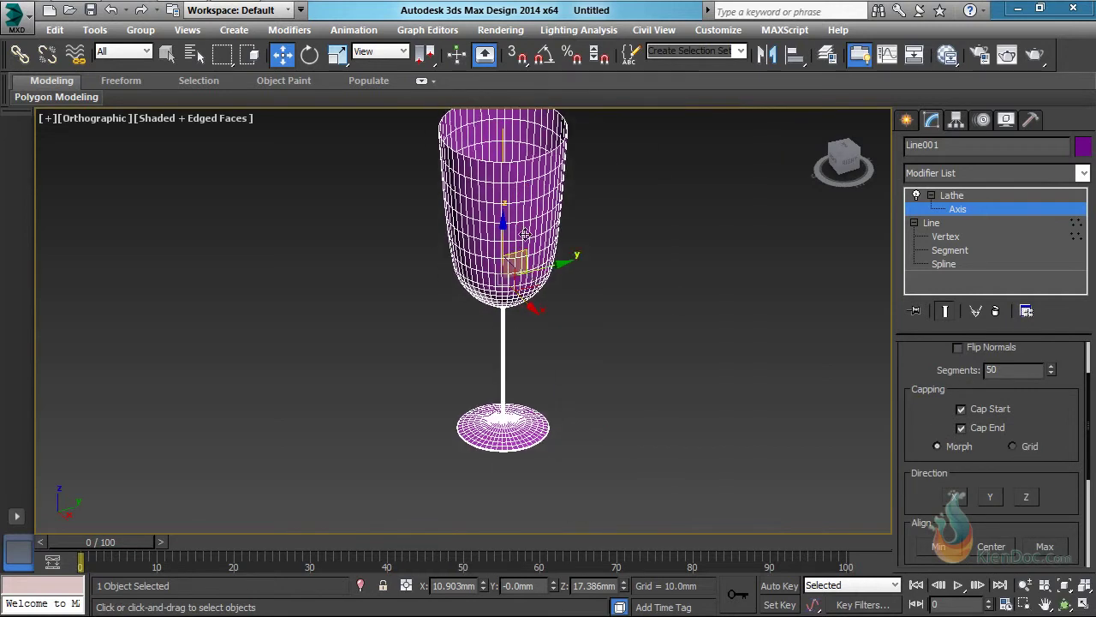
pyautogui.moveTo(523, 200); pyautogui.dragTo(522, 314, button='middle')
pyautogui.scroll(4, 498, 244)
pyautogui.scroll(-5, 581, 295)
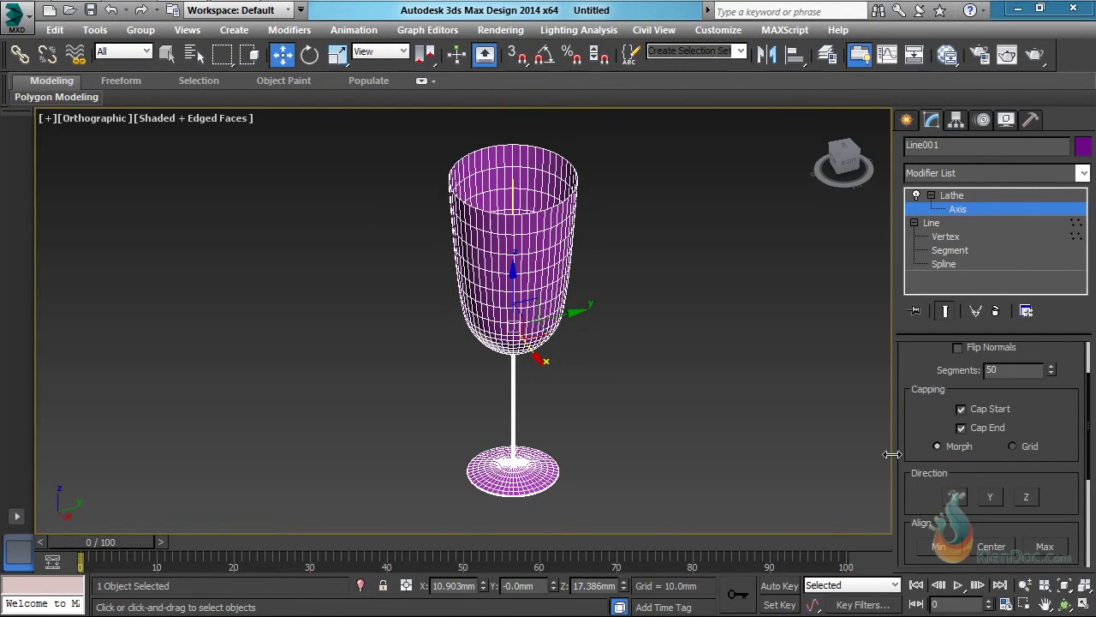
# Try the X, Y and Z directions for the Lathe revolution
pyautogui.moveTo(910, 484); pyautogui.dragTo(910, 441)
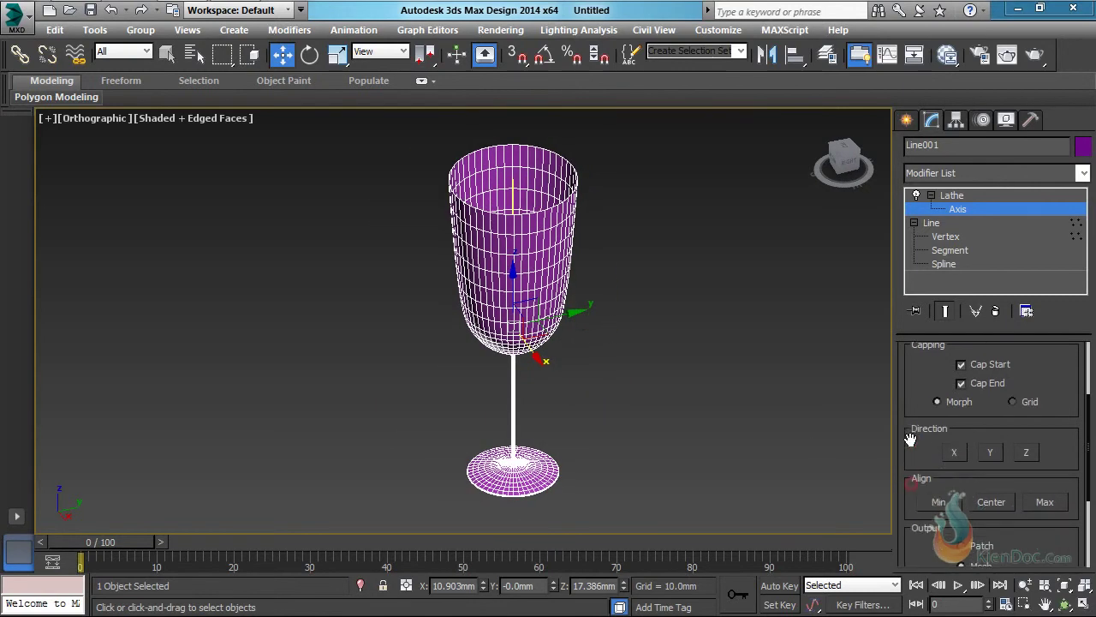
pyautogui.click(953, 454)
pyautogui.click(990, 454)
pyautogui.click(1027, 452)
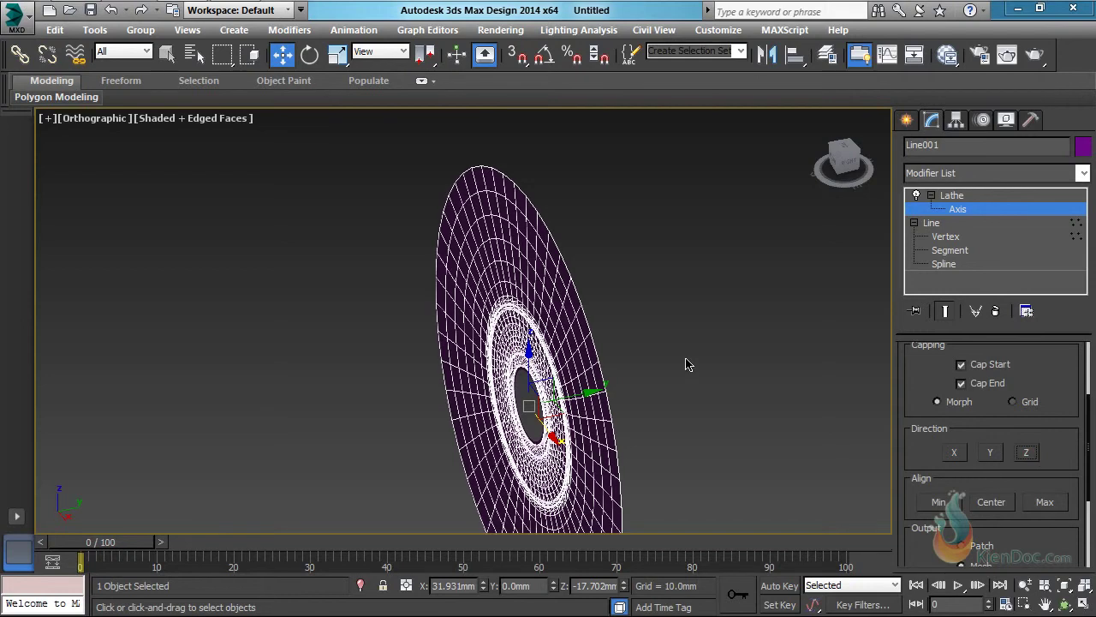
# Undo the Lathe direction changes to restore the upright glass and view it from an angle
pyautogui.hotkey('ctrl', 'z')
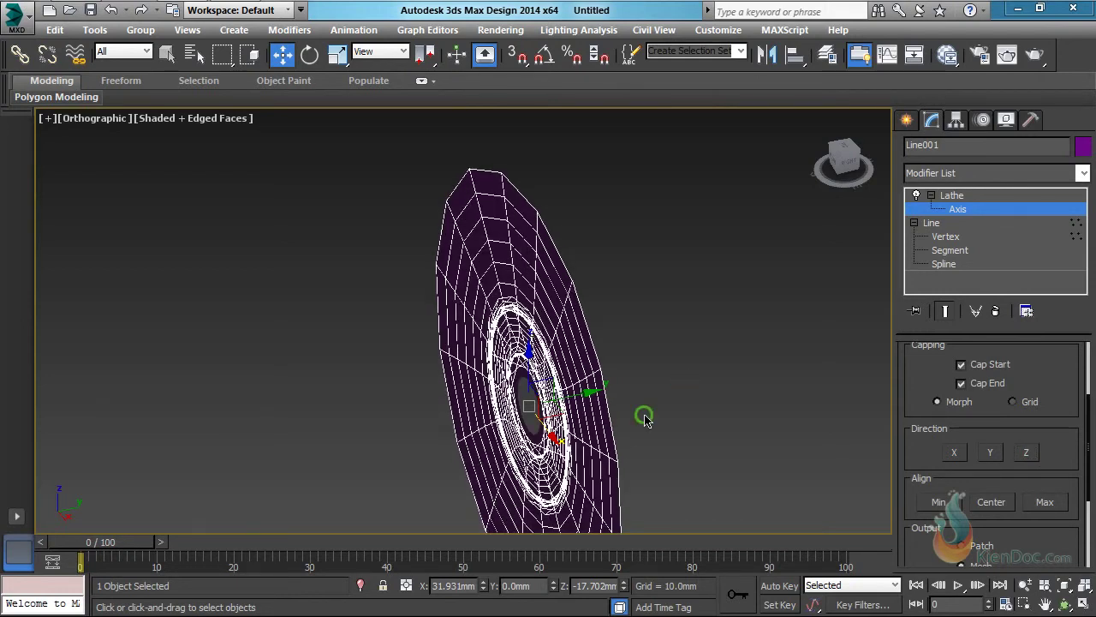
pyautogui.keyDown('alt'); pyautogui.moveTo(647, 418); pyautogui.dragTo(607, 287, button='middle'); pyautogui.keyUp('alt')
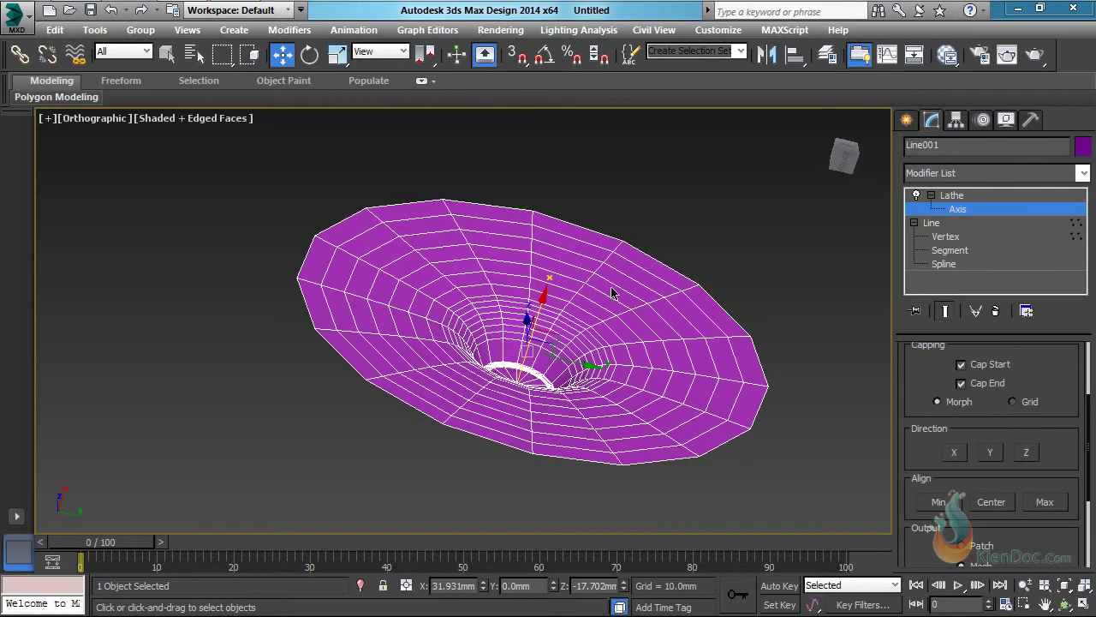
pyautogui.hotkey('ctrl', 'z')
pyautogui.keyDown('alt'); pyautogui.moveTo(623, 331); pyautogui.dragTo(590, 361, button='middle'); pyautogui.keyUp('alt')
pyautogui.moveTo(579, 313); pyautogui.dragTo(581, 305, button='middle')
pyautogui.keyDown('alt'); pyautogui.moveTo(581, 306); pyautogui.dragTo(539, 265, button='middle'); pyautogui.keyUp('alt')
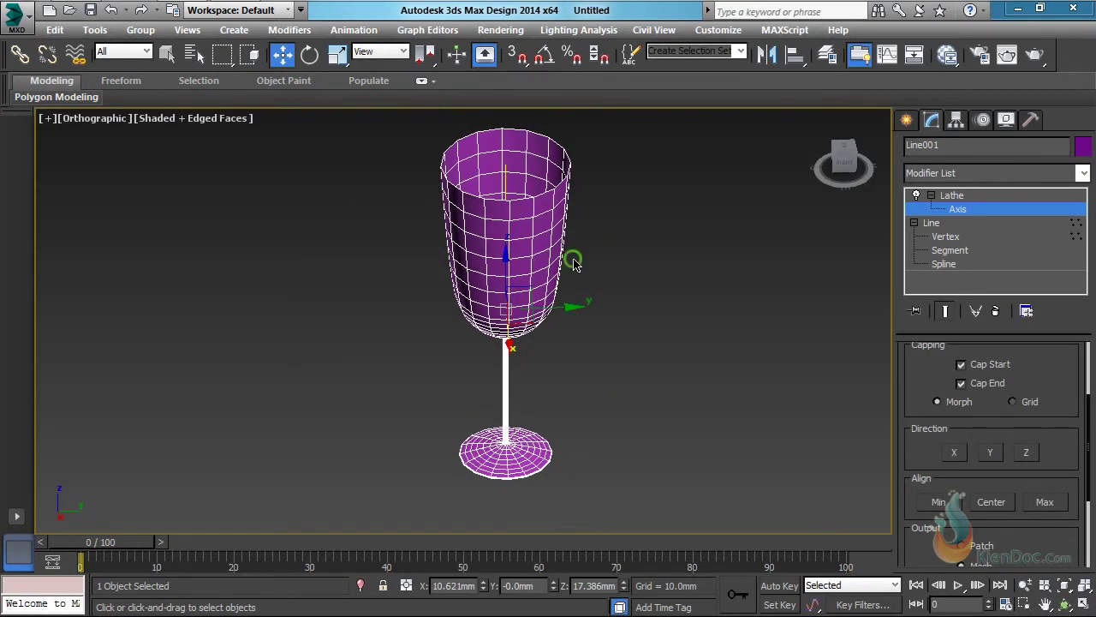
# Set the Lathe segments to 68 and change the output type to Patch, checking the surface on the bowl
pyautogui.moveTo(905, 357); pyautogui.dragTo(907, 476)
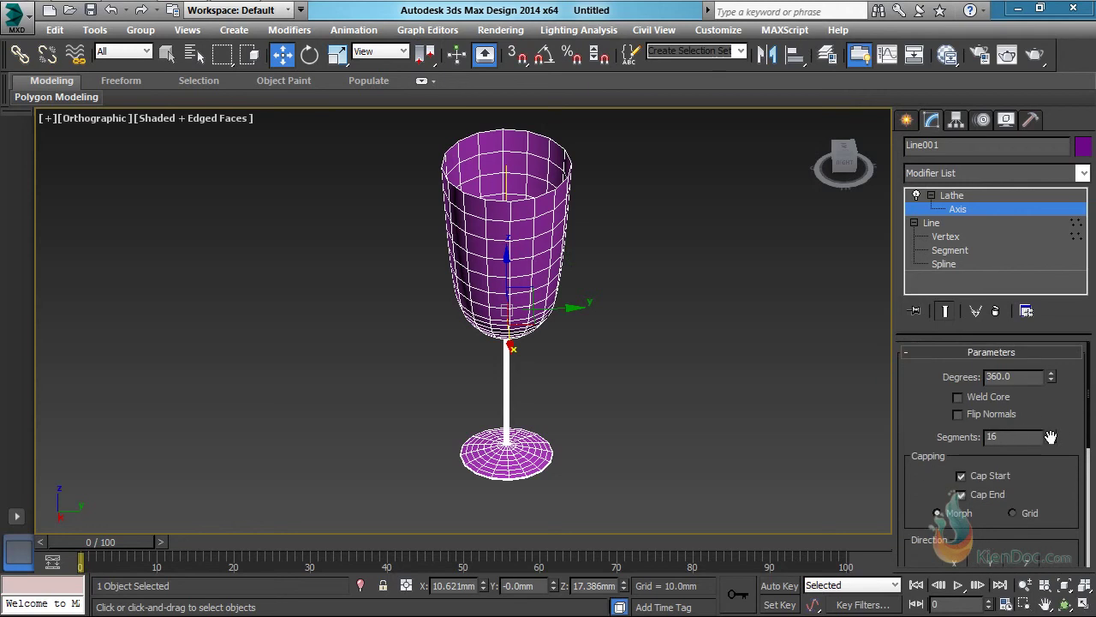
pyautogui.moveTo(1052, 437); pyautogui.dragTo(1051, 345)
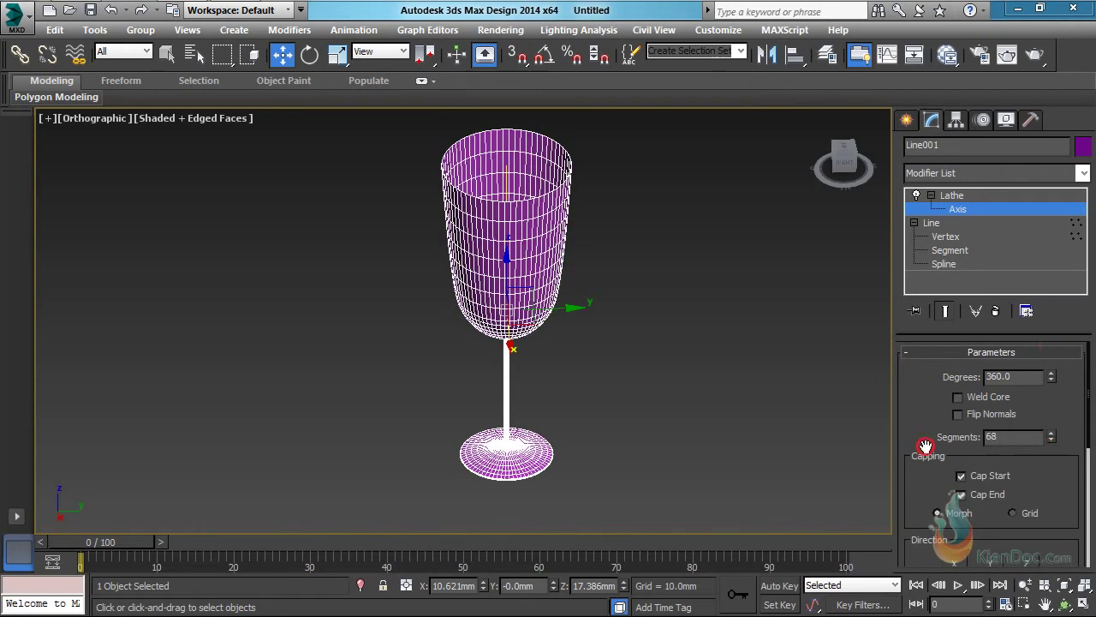
pyautogui.moveTo(925, 445); pyautogui.dragTo(910, 343)
pyautogui.moveTo(913, 445); pyautogui.dragTo(903, 399)
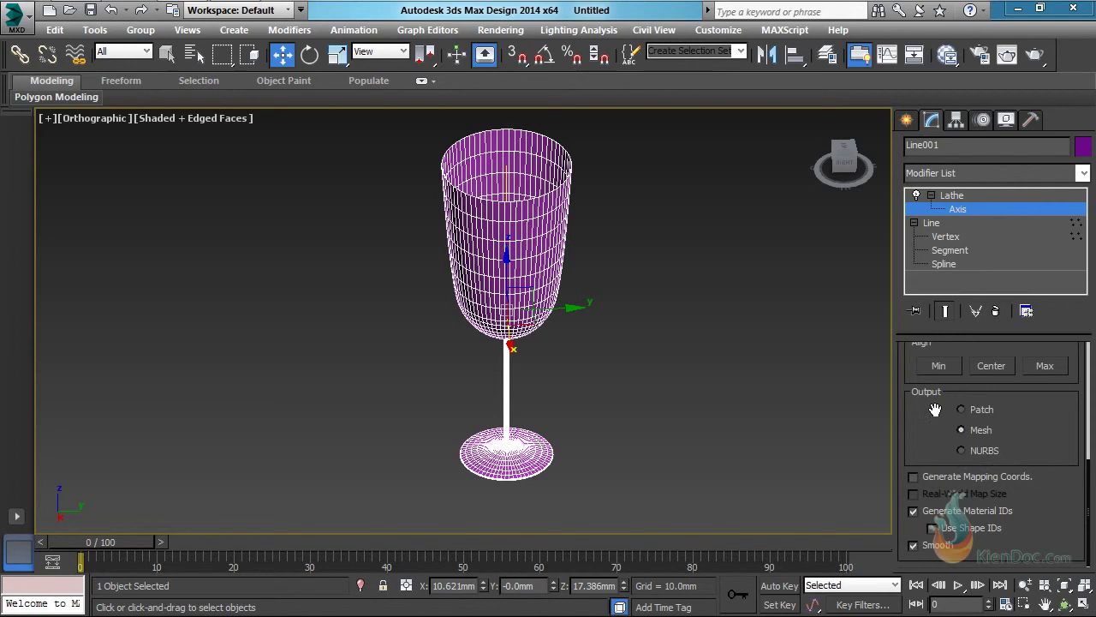
pyautogui.click(963, 410)
pyautogui.scroll(4, 555, 205)
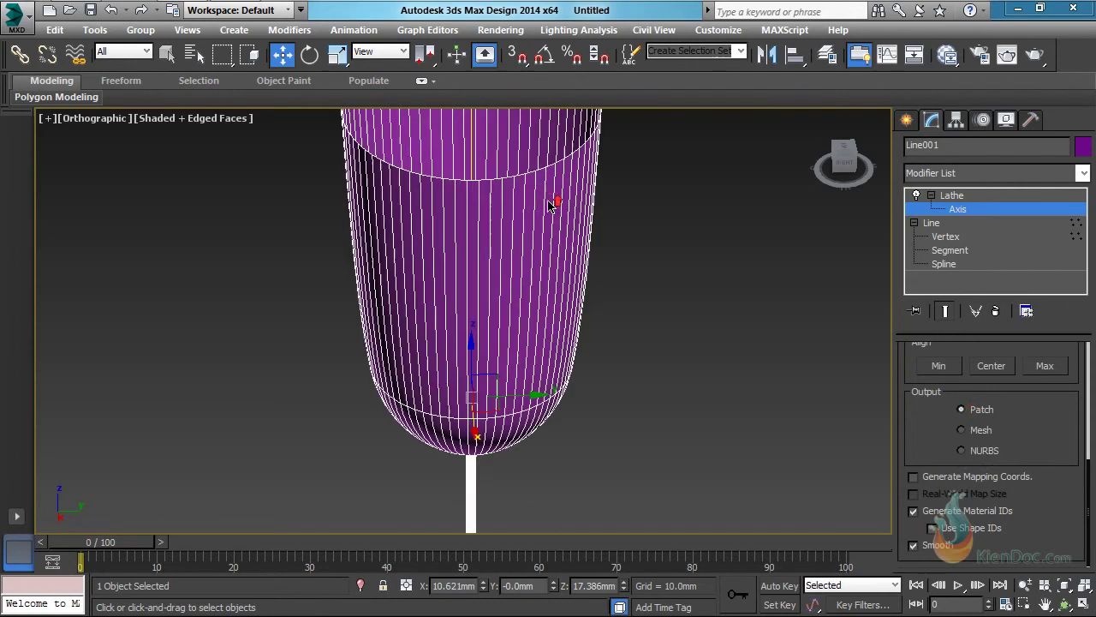
# Try the NURBS output type for the Lathe and set the output to Mesh
pyautogui.scroll(-2, 519, 363)
pyautogui.moveTo(519, 363); pyautogui.dragTo(543, 305, button='middle')
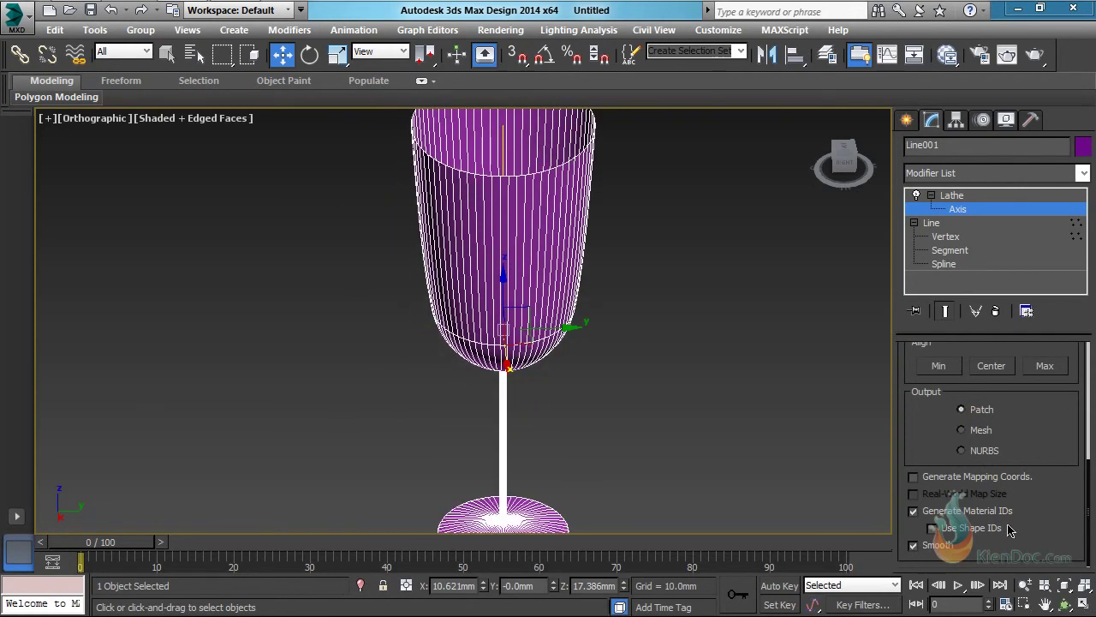
pyautogui.click(965, 431)
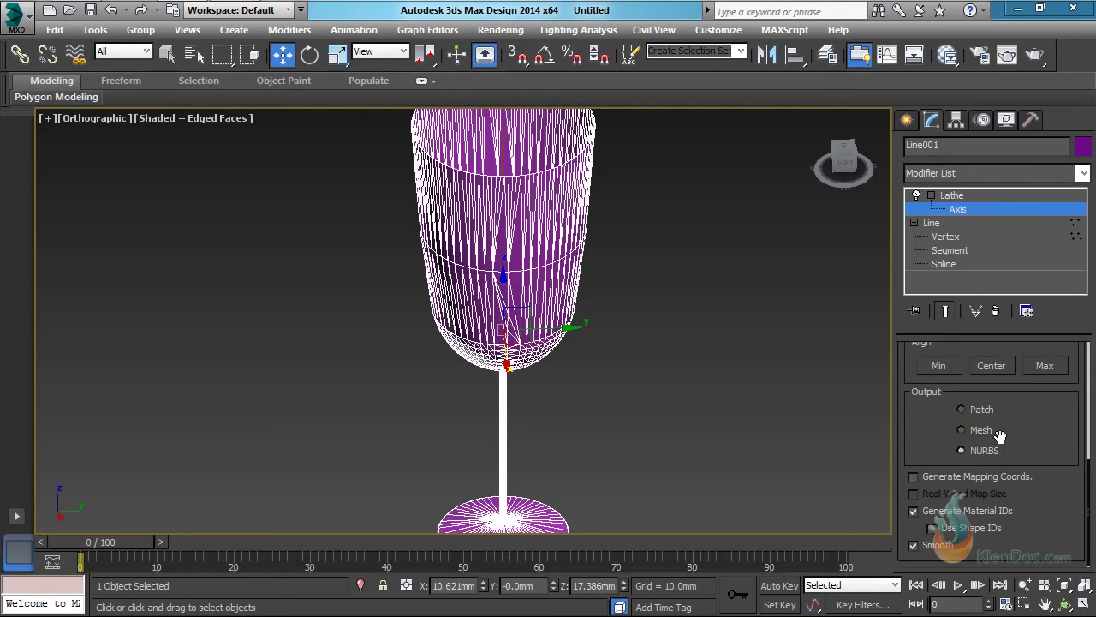
pyautogui.click(973, 435)
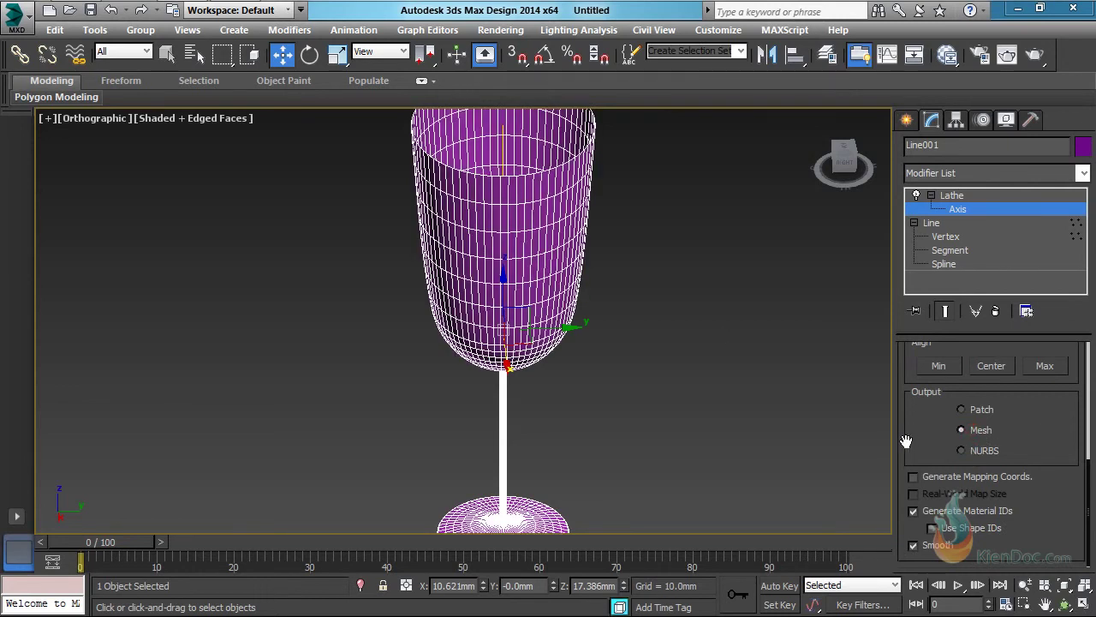
# Turn Lathe smoothing off to compare the shading on the bowl's wall, and turn it back on
pyautogui.scroll(2, 957, 413)
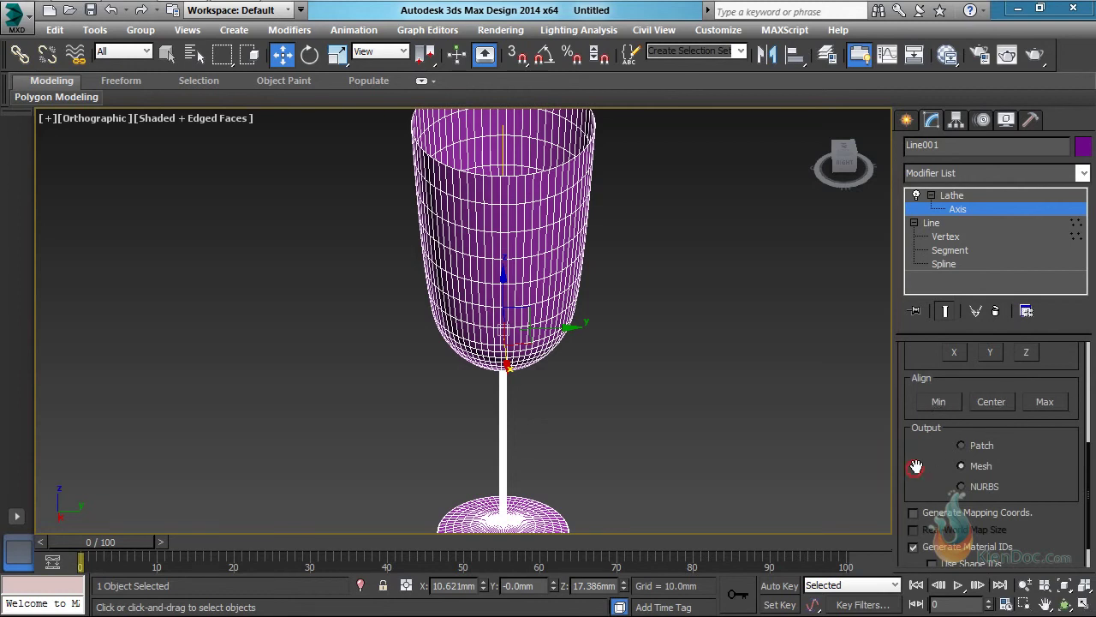
pyautogui.moveTo(915, 467); pyautogui.dragTo(913, 302)
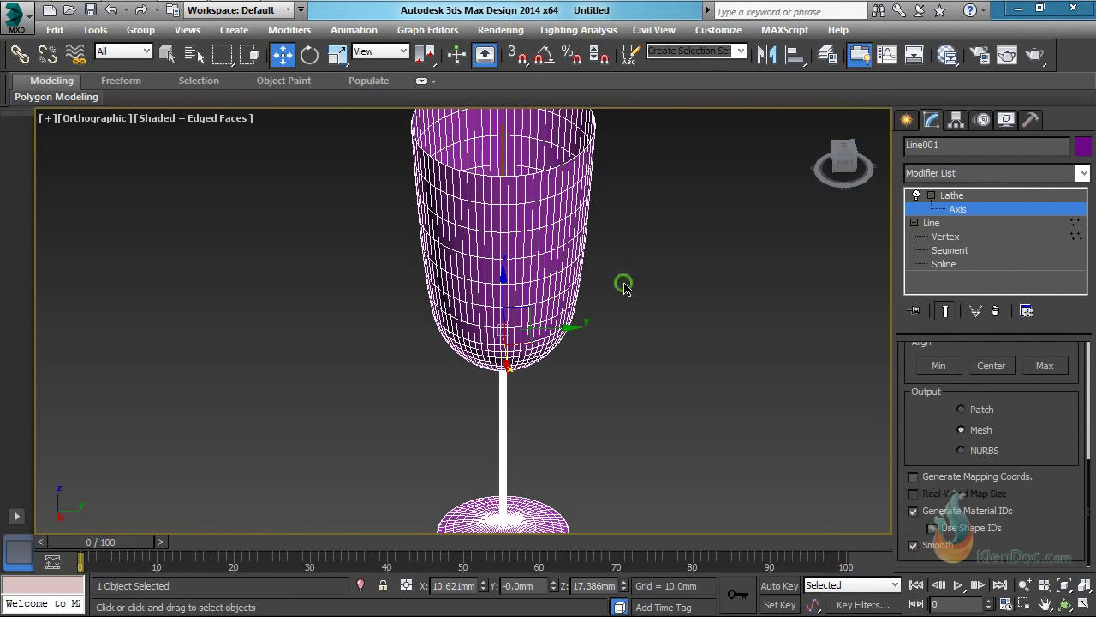
pyautogui.scroll(8, 493, 326)
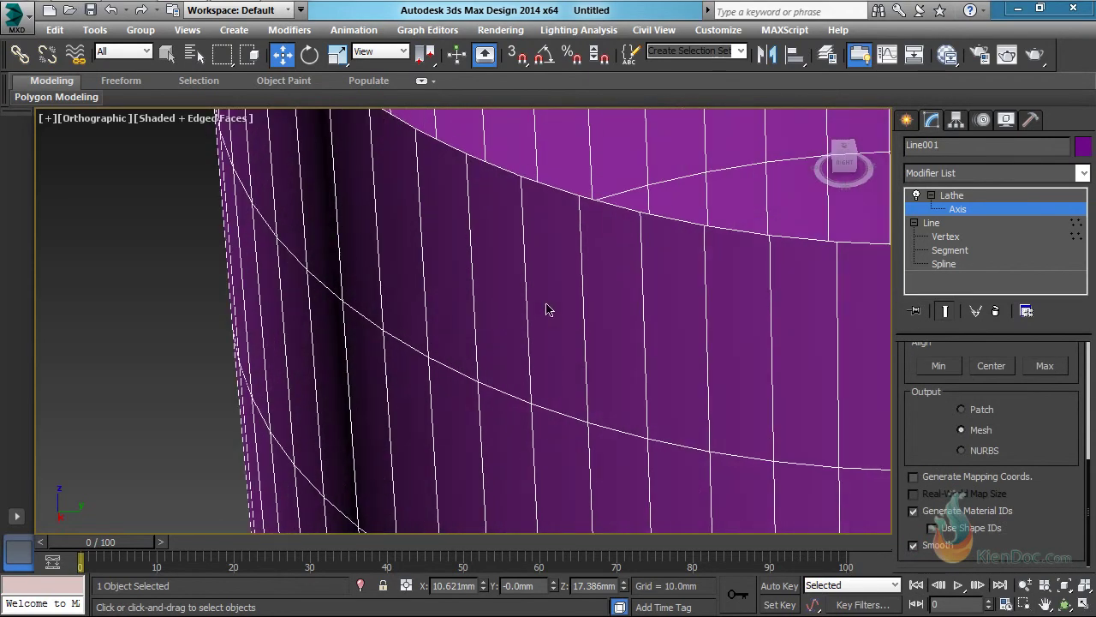
pyautogui.click(914, 545)
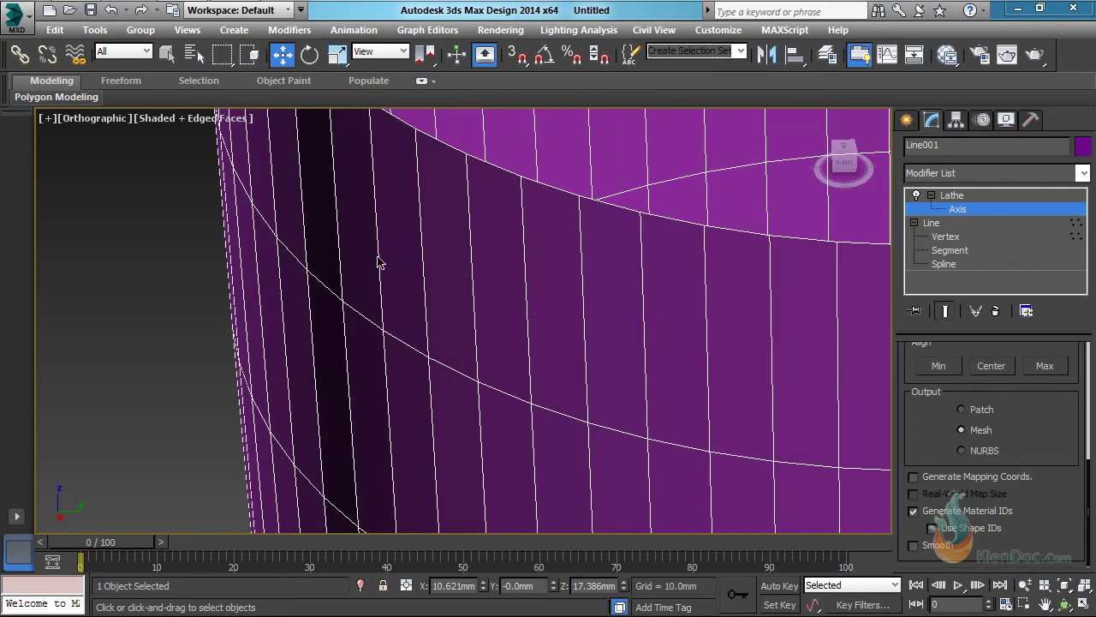
pyautogui.click(914, 545)
pyautogui.scroll(-6, 616, 323)
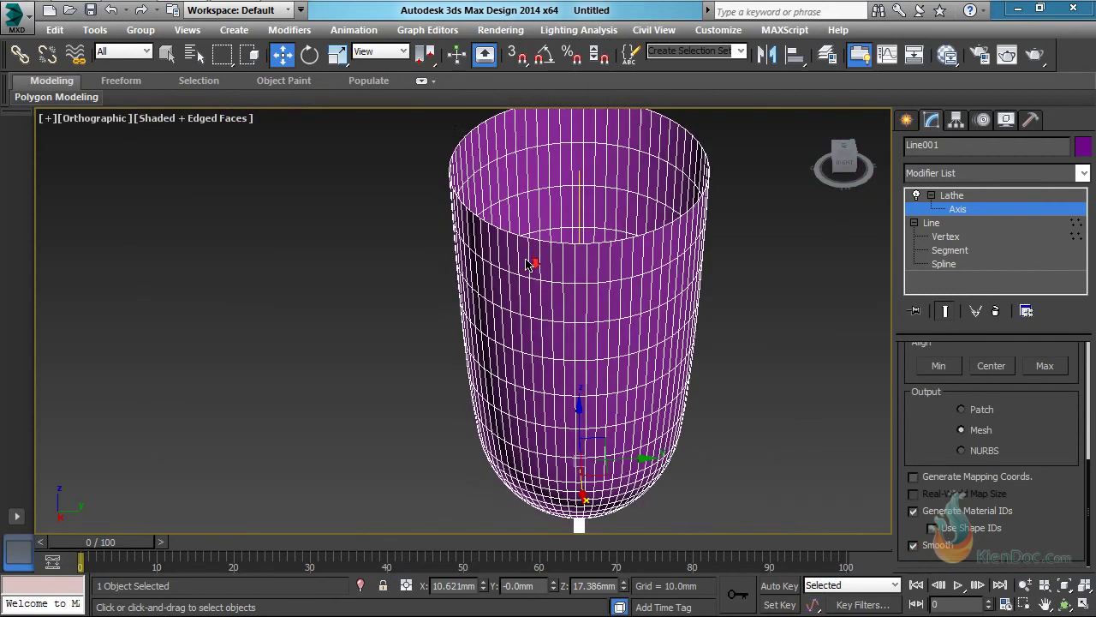
pyautogui.moveTo(512, 237); pyautogui.dragTo(497, 229, button='middle')
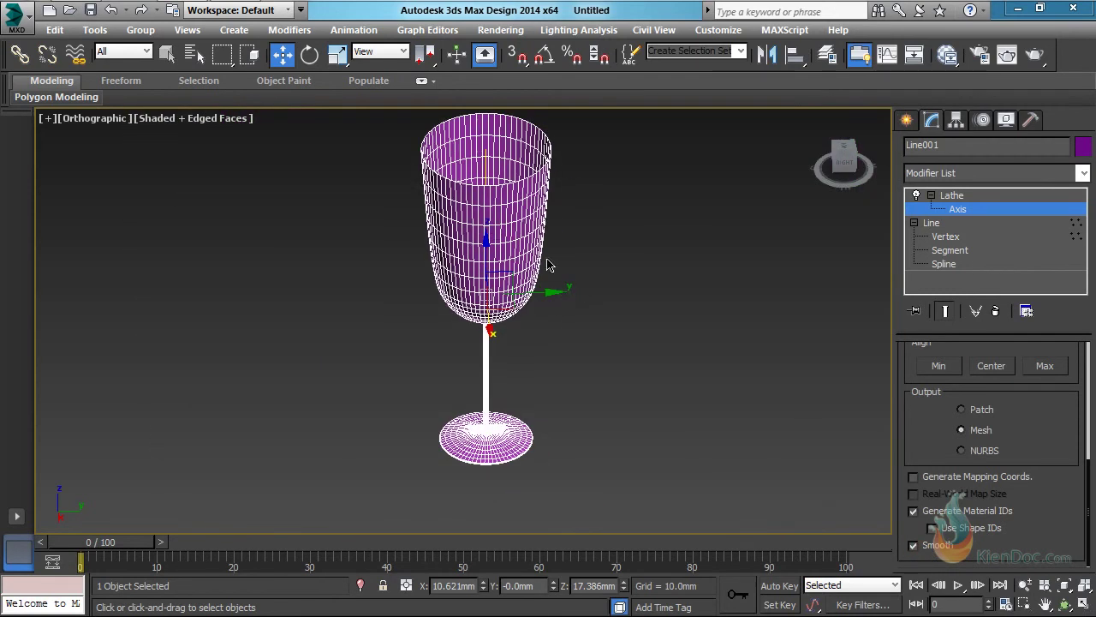
# Frame the whole glass, leave the Lathe axis editing and deselect the glass
pyautogui.click(1025, 584)
pyautogui.moveTo(509, 220); pyautogui.dragTo(504, 256)
pyautogui.rightClick(555, 217)
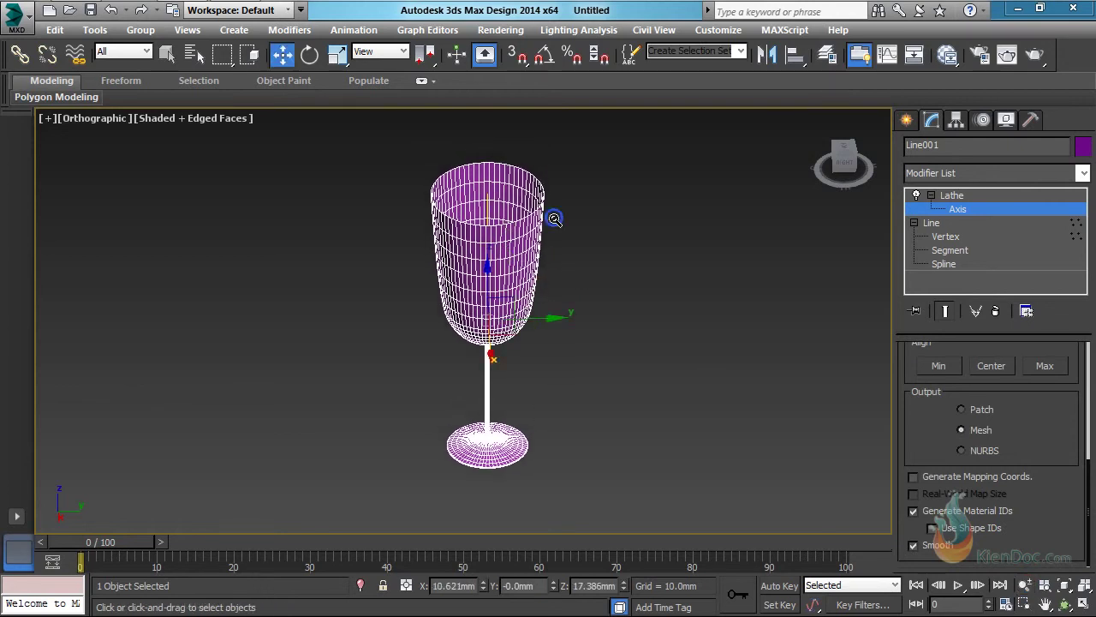
pyautogui.click(906, 120)
pyautogui.click(707, 370)
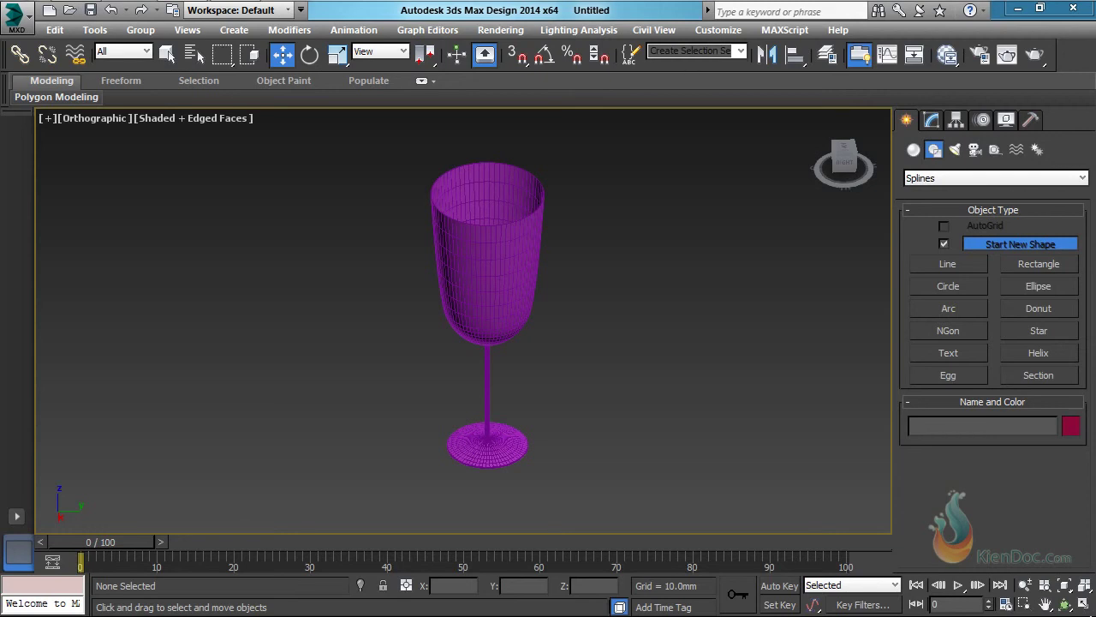
# Inspect the bowl's rim and select the glass
pyautogui.scroll(5, 526, 276)
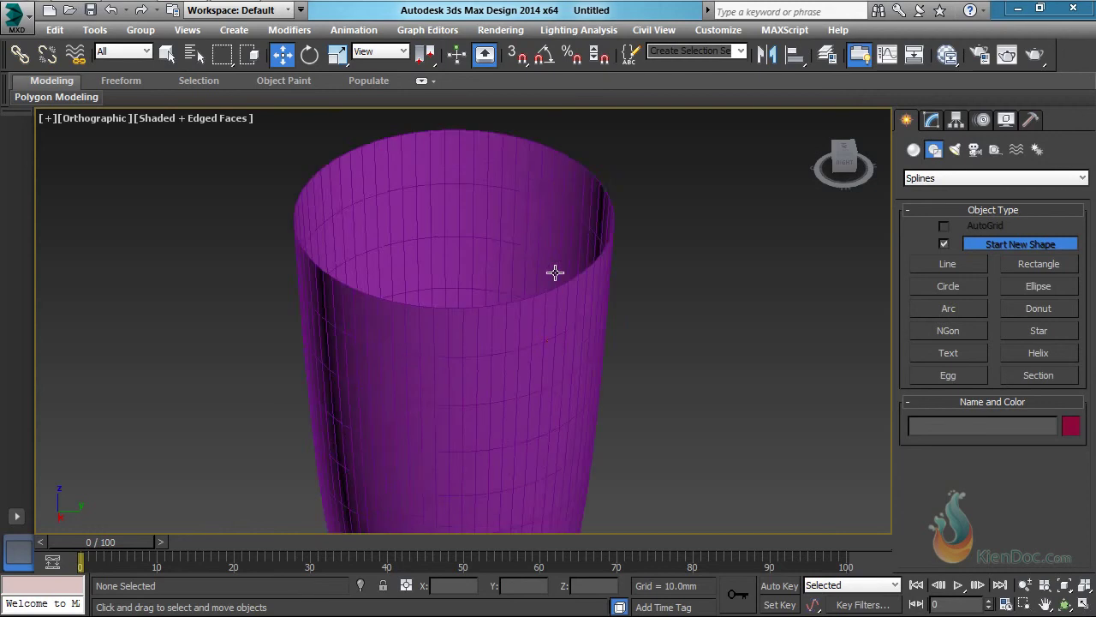
pyautogui.scroll(2, 614, 272)
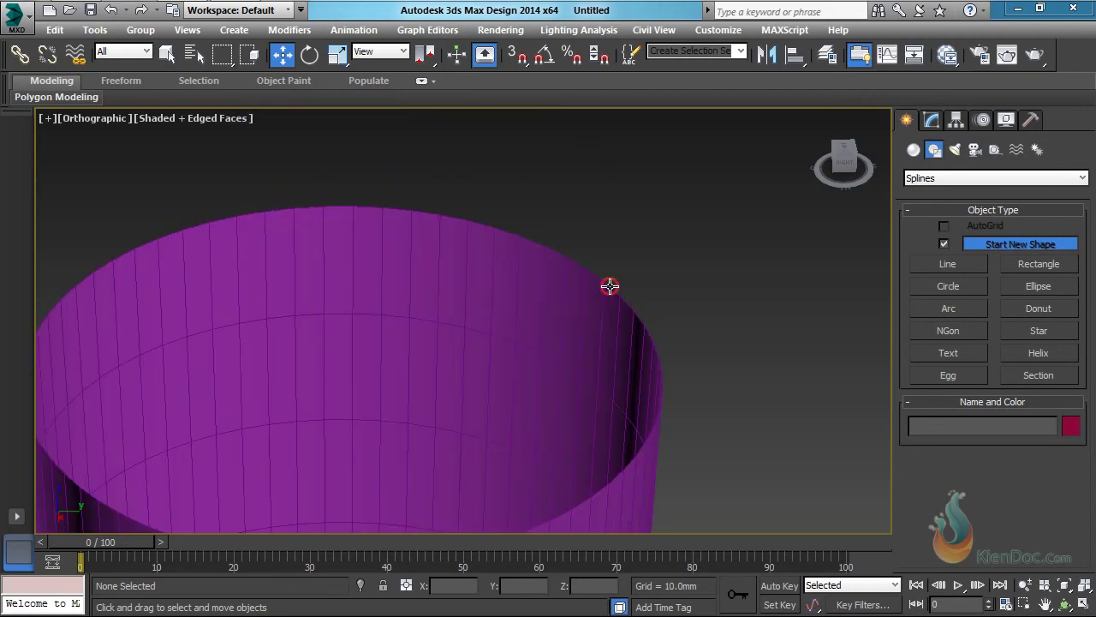
pyautogui.click(599, 293)
pyautogui.scroll(-4, 598, 293)
pyautogui.moveTo(574, 370); pyautogui.dragTo(556, 218, button='middle')
pyautogui.scroll(-5, 556, 218)
pyautogui.moveTo(551, 306); pyautogui.dragTo(543, 245, button='middle')
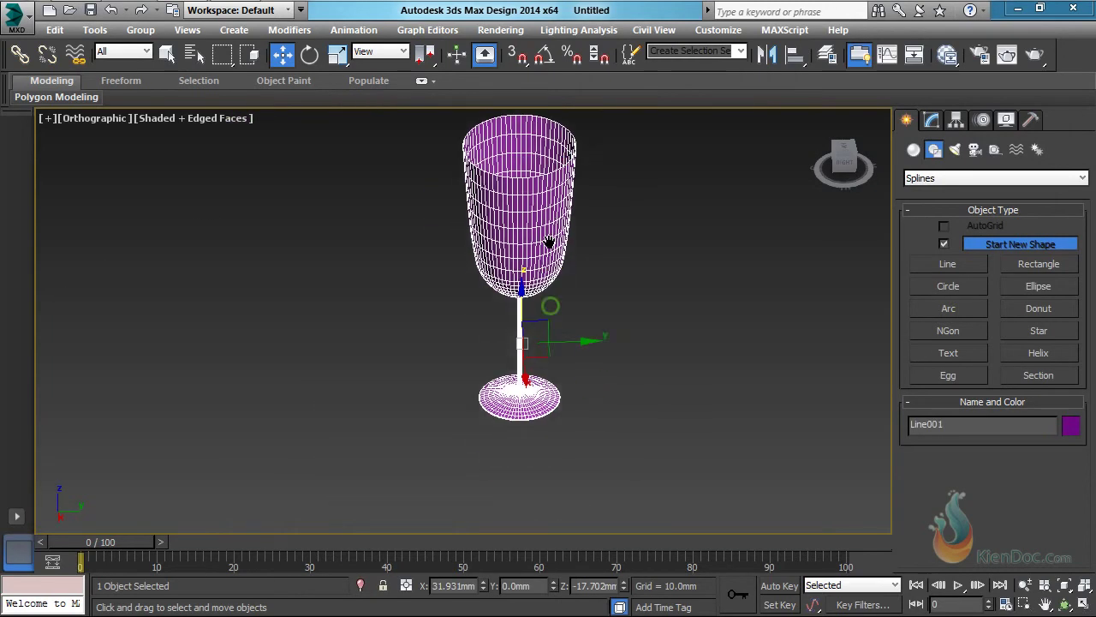
# Examine the wall thickness at the bowl's rim from close up
pyautogui.scroll(2, 543, 245)
pyautogui.moveTo(549, 177); pyautogui.dragTo(546, 329, button='middle')
pyautogui.scroll(2, 547, 330)
pyautogui.scroll(3, 548, 251)
pyautogui.scroll(1, 636, 179)
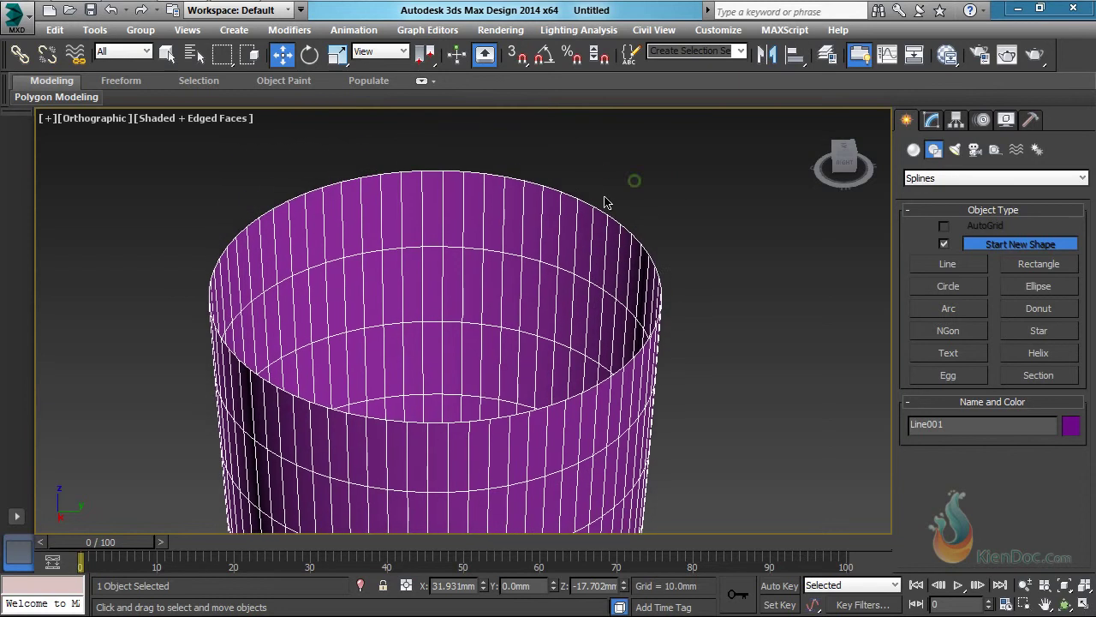
pyautogui.scroll(3, 616, 234)
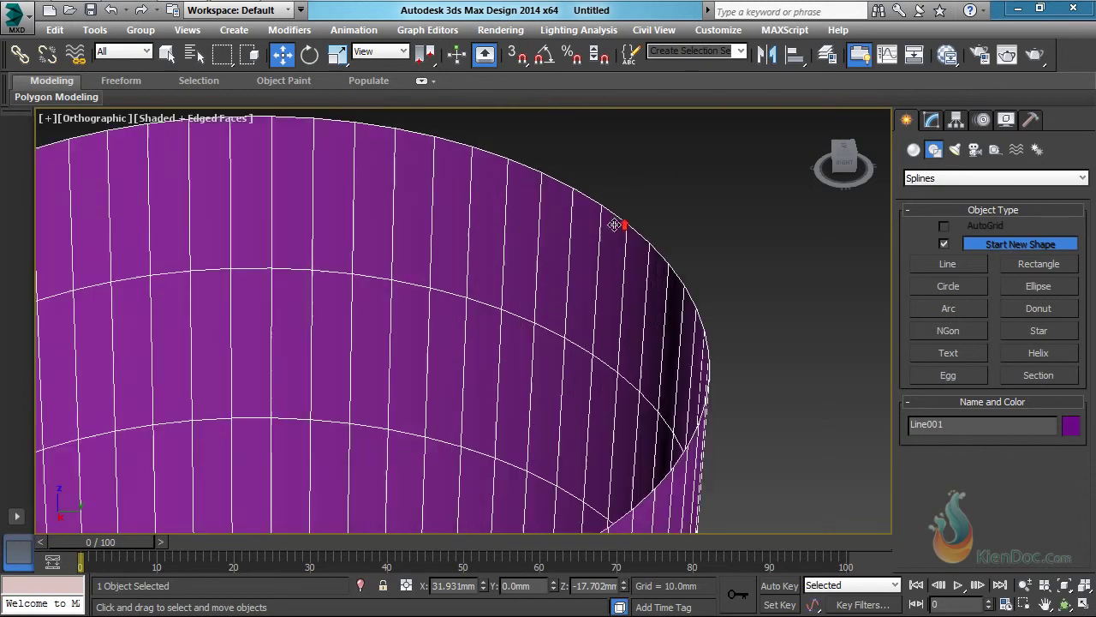
pyautogui.scroll(-3, 664, 334)
pyautogui.scroll(1, 651, 283)
pyautogui.scroll(-5, 646, 252)
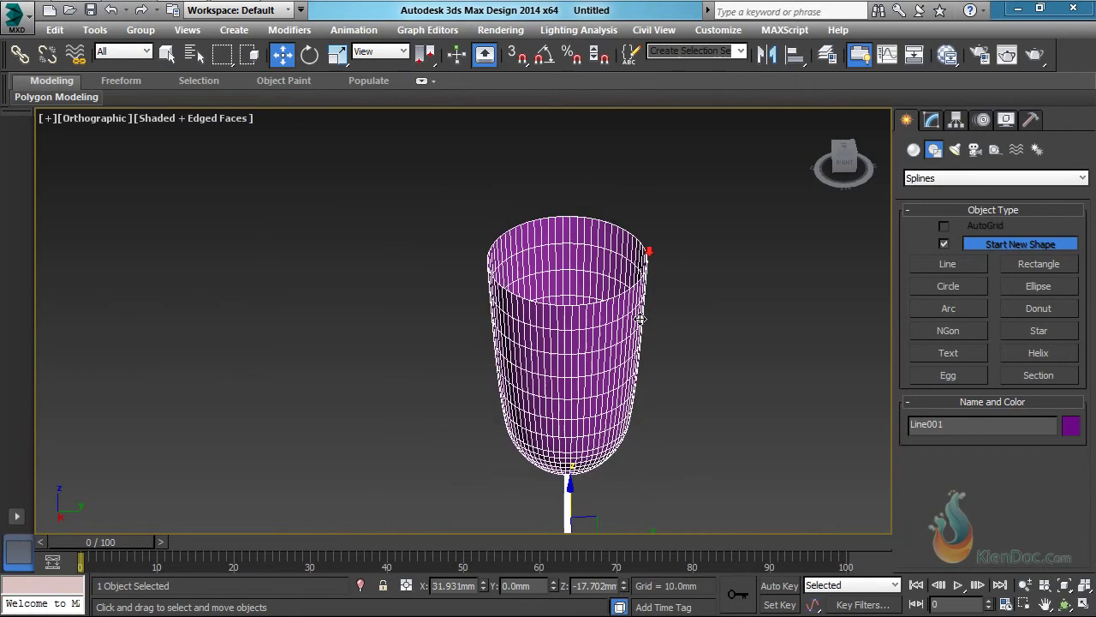
pyautogui.scroll(1, 557, 221)
pyautogui.scroll(1, 557, 235)
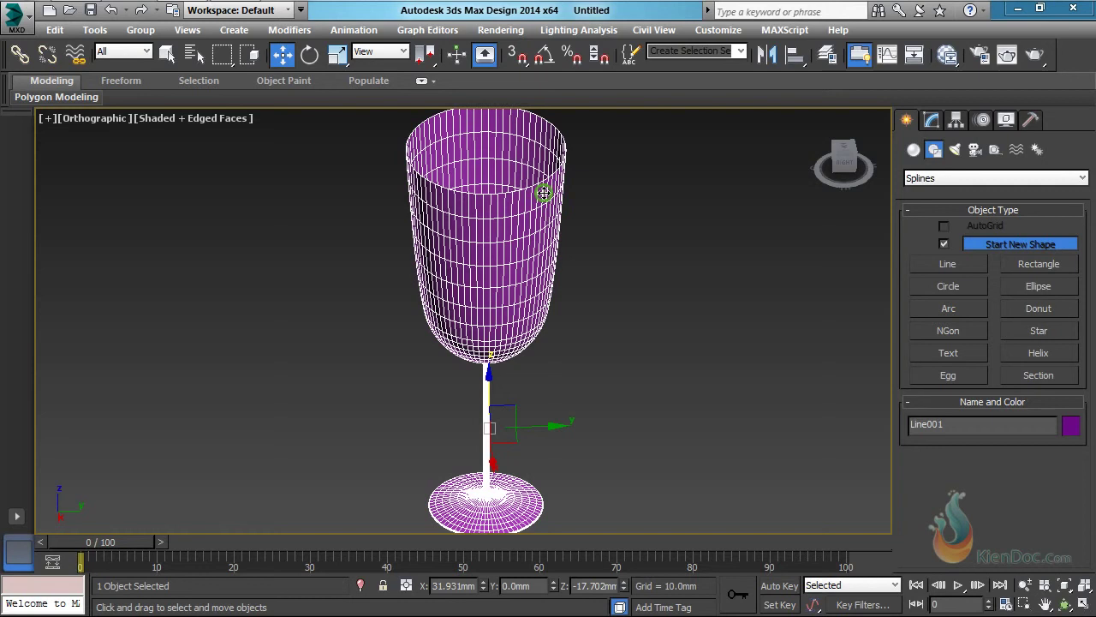
pyautogui.scroll(3, 535, 240)
pyautogui.scroll(4, 531, 274)
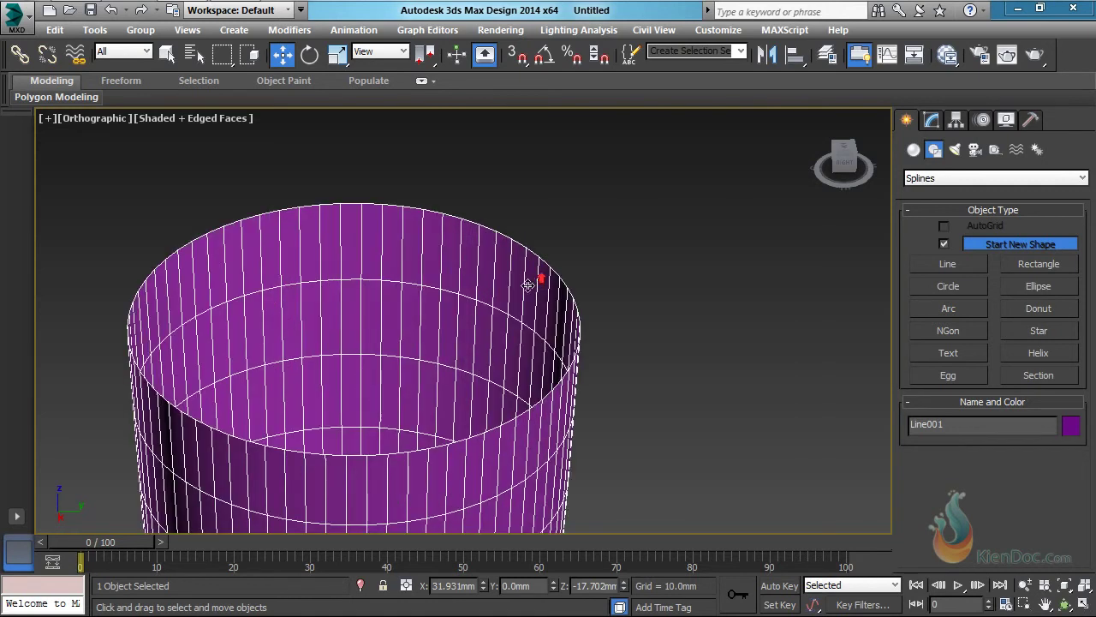
# Apply a Shell modifier to the glass with an inner amount of 0 mm and an outer amount of 0.53 mm
pyautogui.click(932, 120)
pyautogui.click(985, 174)
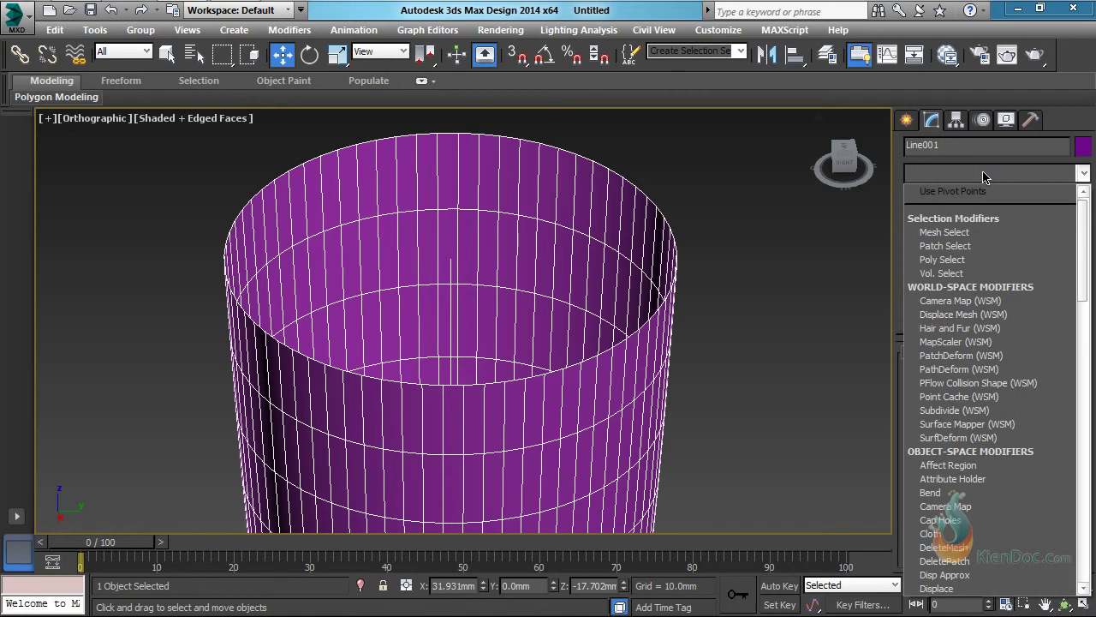
pyautogui.press('s')
pyautogui.press('h')
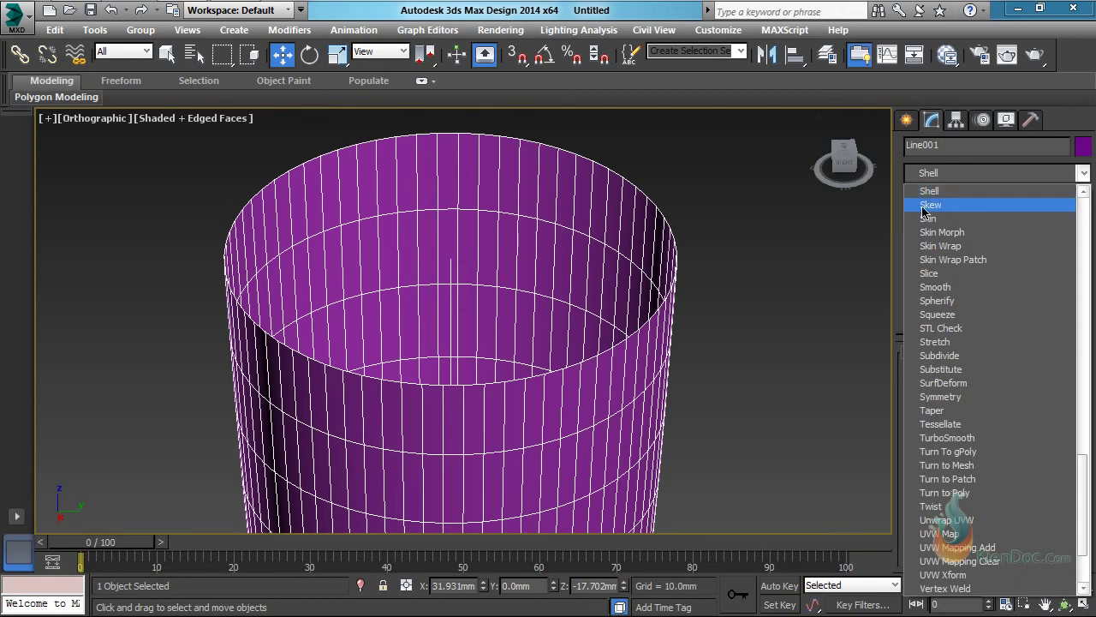
pyautogui.click(957, 192)
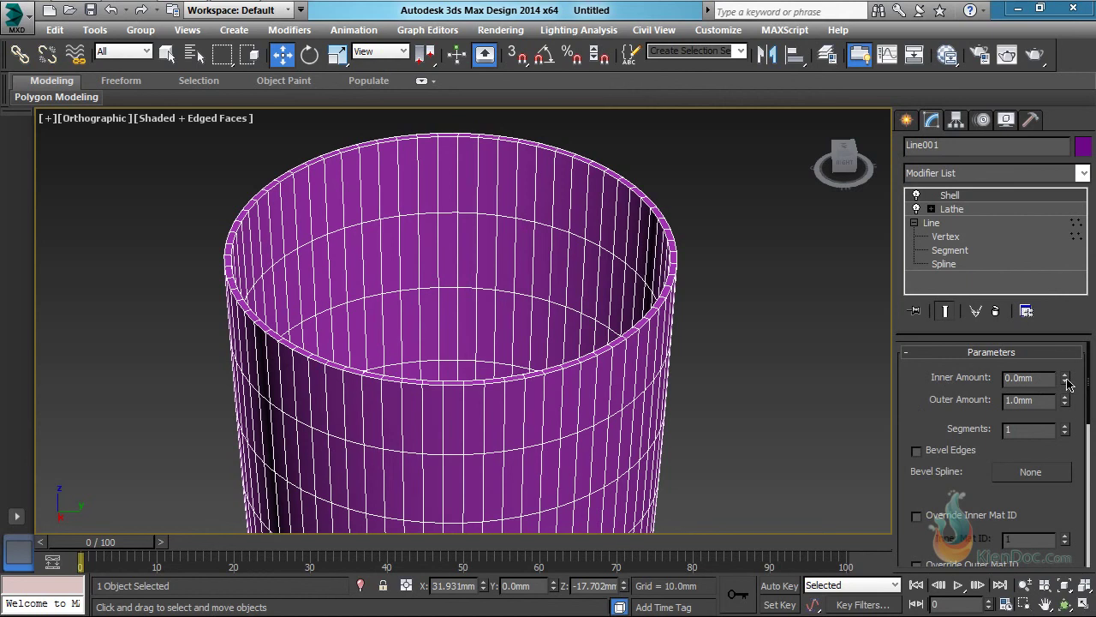
pyautogui.moveTo(1065, 379); pyautogui.dragTo(1065, 461)
pyautogui.moveTo(1067, 403); pyautogui.dragTo(1063, 436)
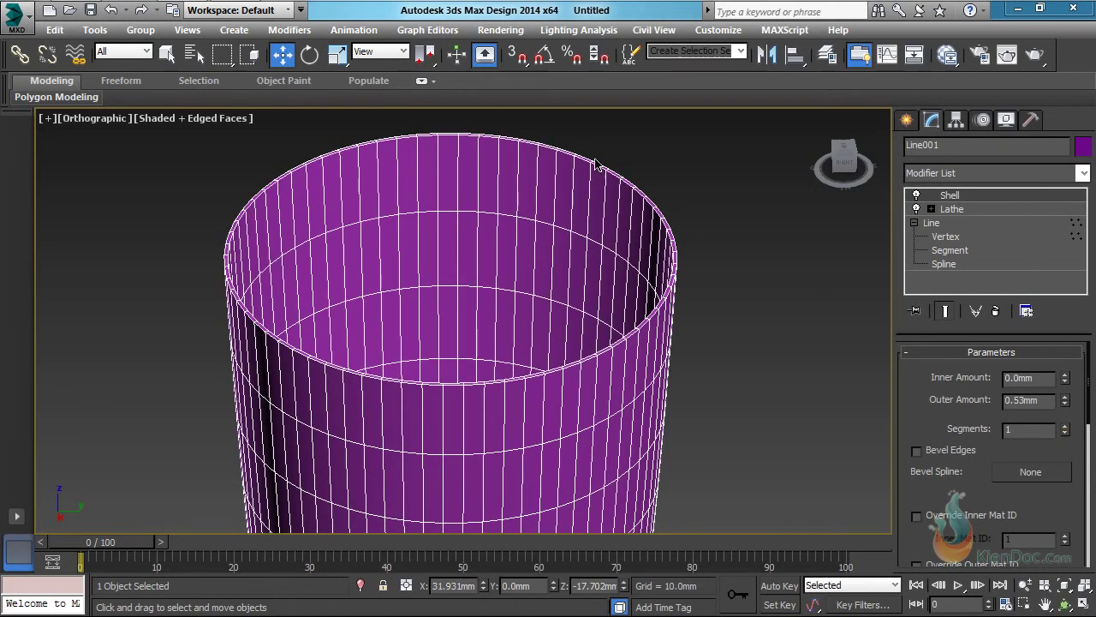
# Try 2 Shell segments on the rim, restore 1 segment and look through the remaining Shell parameters
pyautogui.scroll(4, 645, 288)
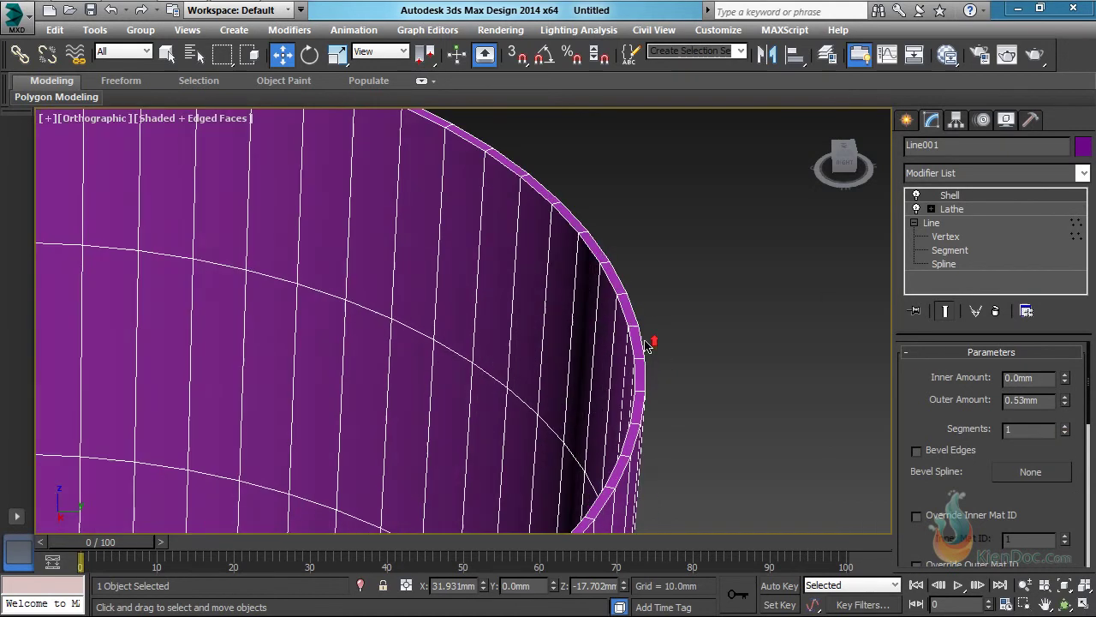
pyautogui.moveTo(1068, 433); pyautogui.dragTo(1069, 421)
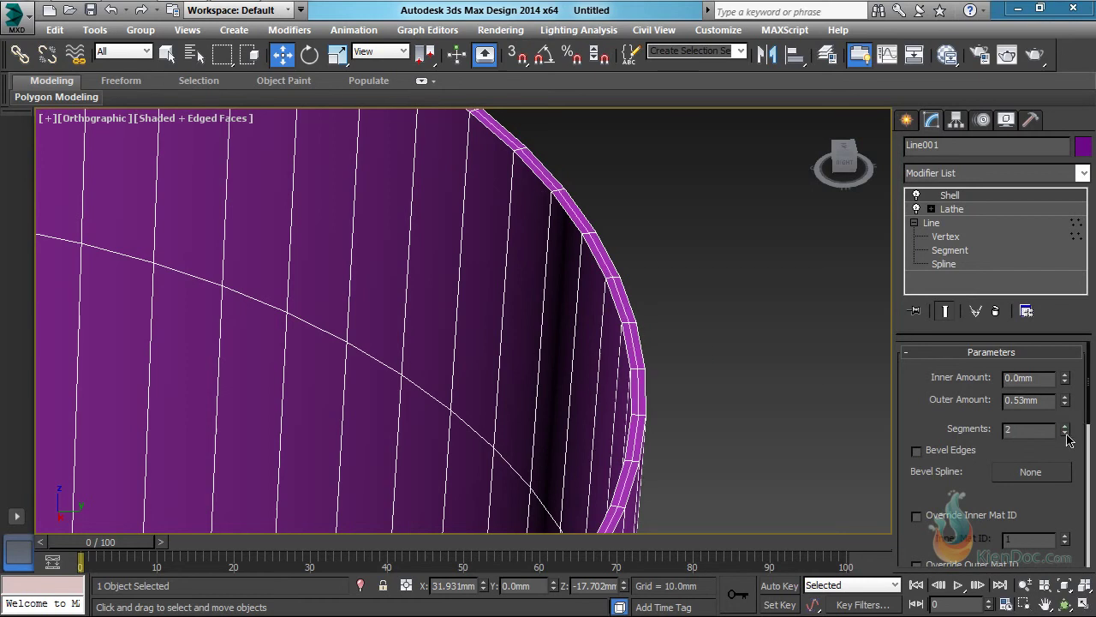
pyautogui.moveTo(925, 344); pyautogui.dragTo(917, 265)
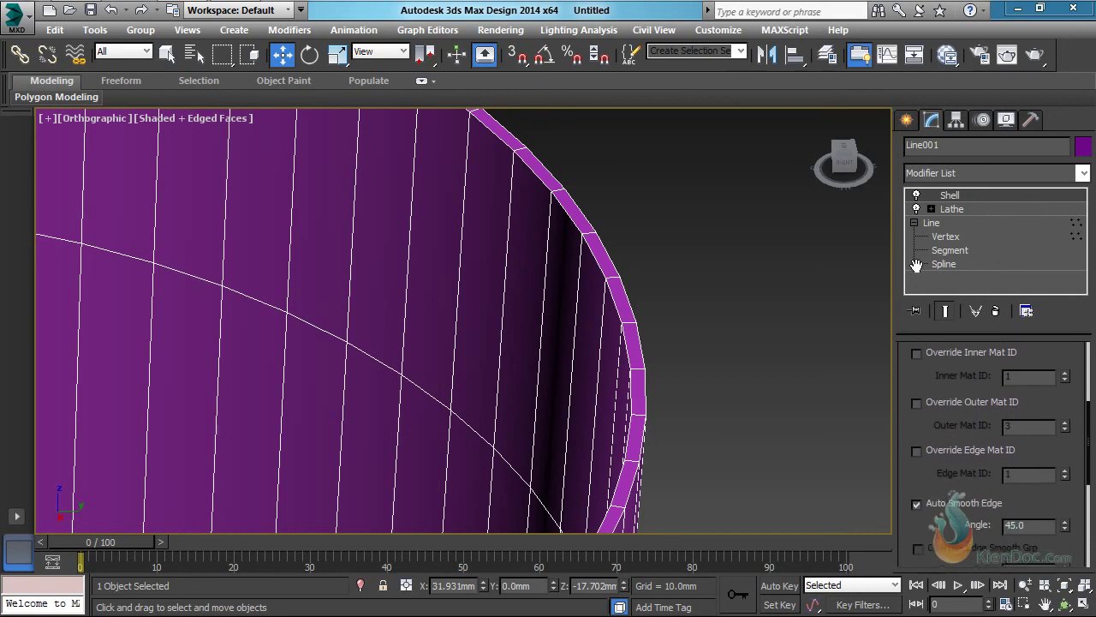
pyautogui.moveTo(916, 376); pyautogui.dragTo(923, 410)
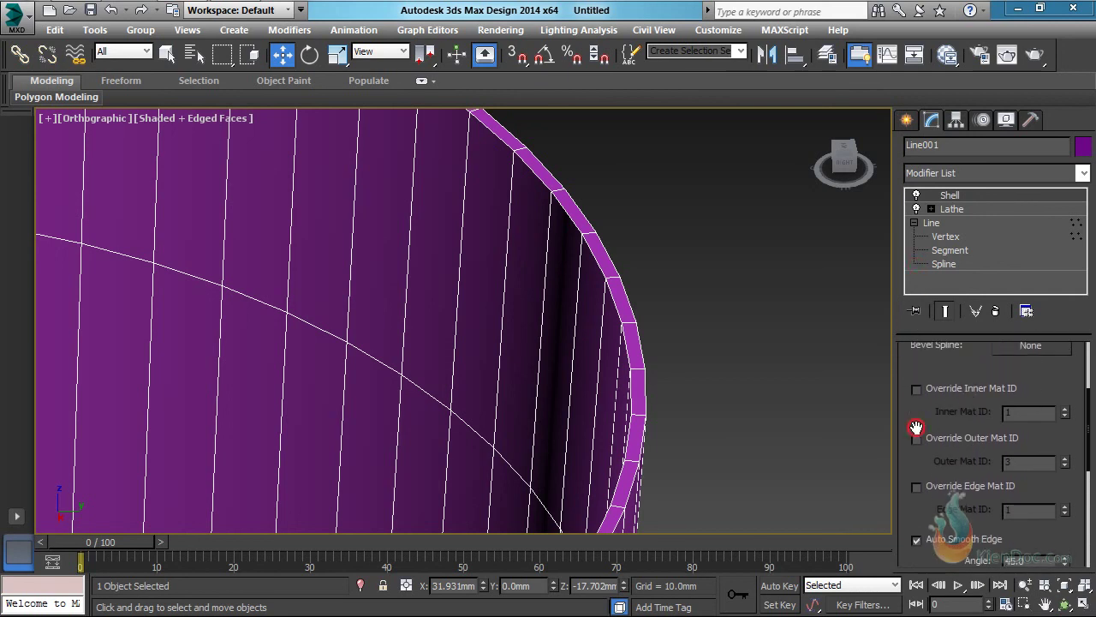
pyautogui.moveTo(916, 424); pyautogui.dragTo(940, 491)
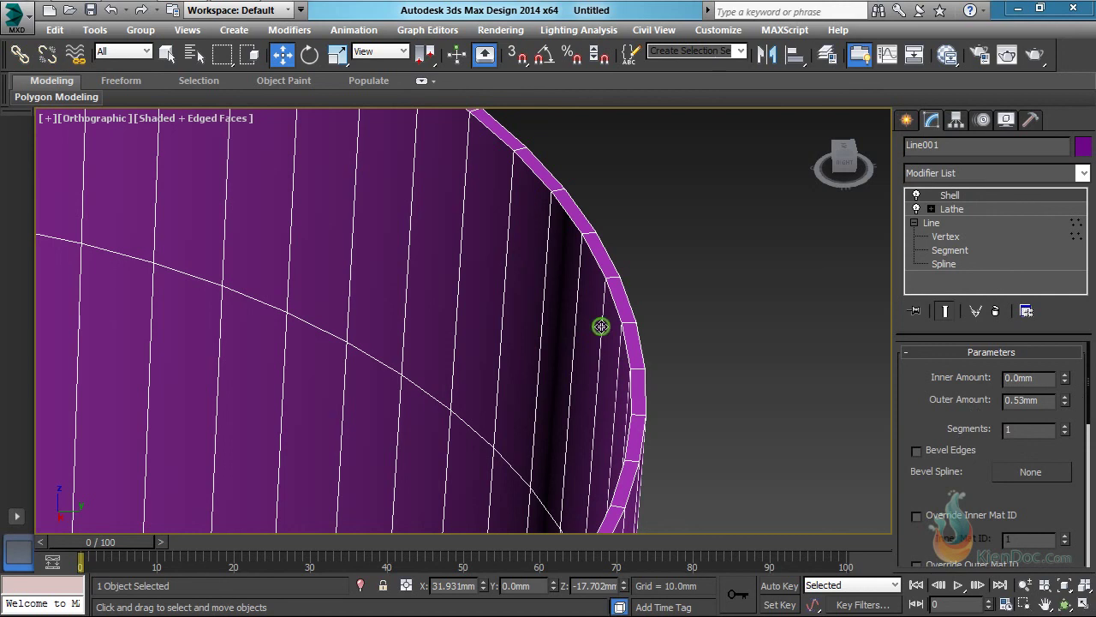
pyautogui.scroll(-8, 599, 326)
pyautogui.scroll(-2, 692, 313)
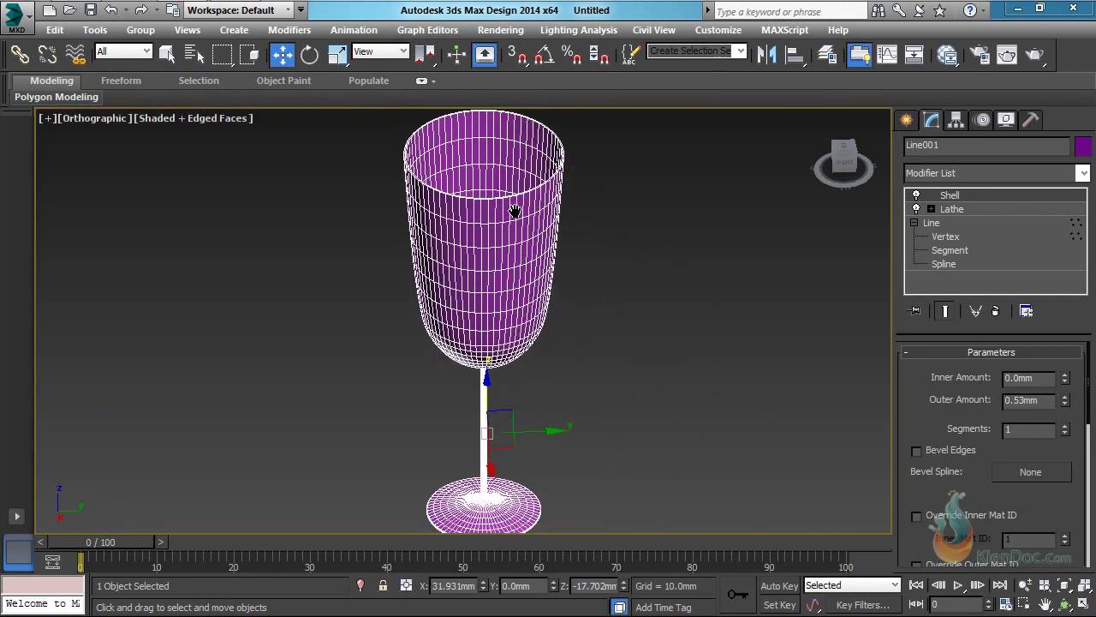